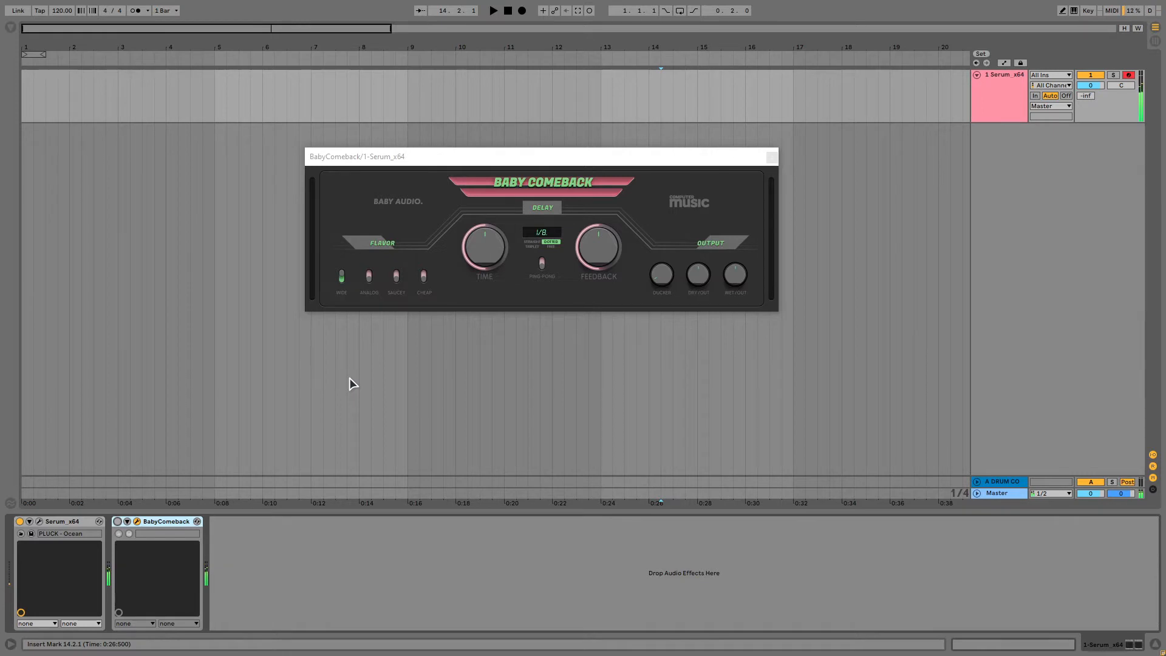
Turn on the BabyComeback device, audition its other flavors including Cheap, and leave the Analog flavor selected.
click(117, 521)
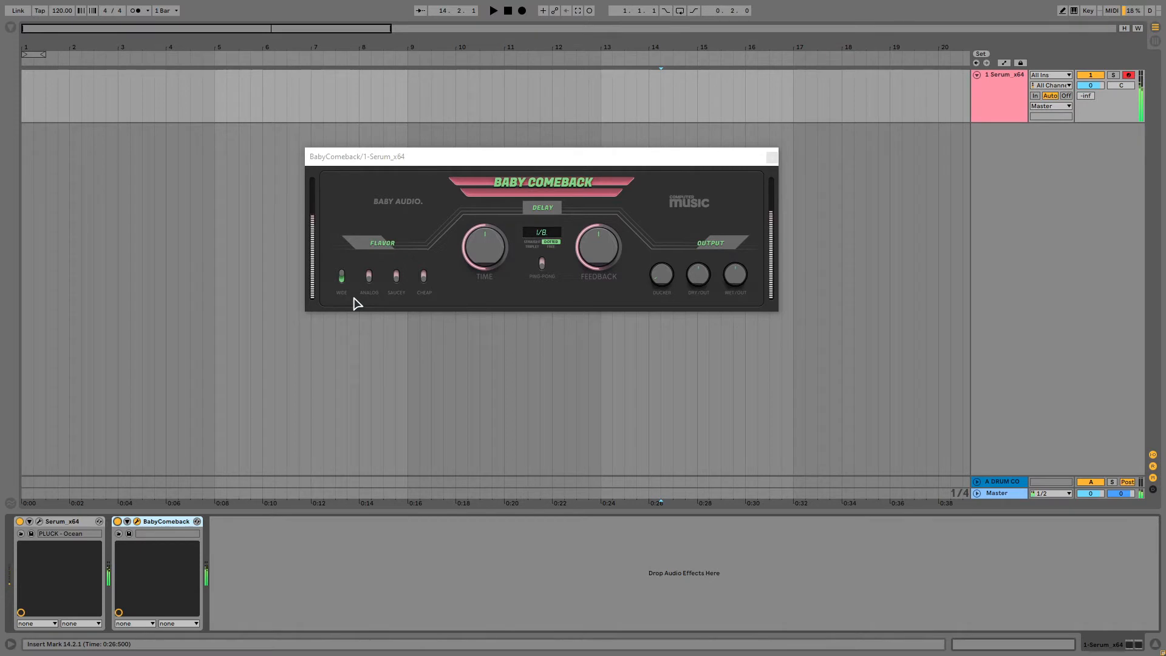
click(368, 277)
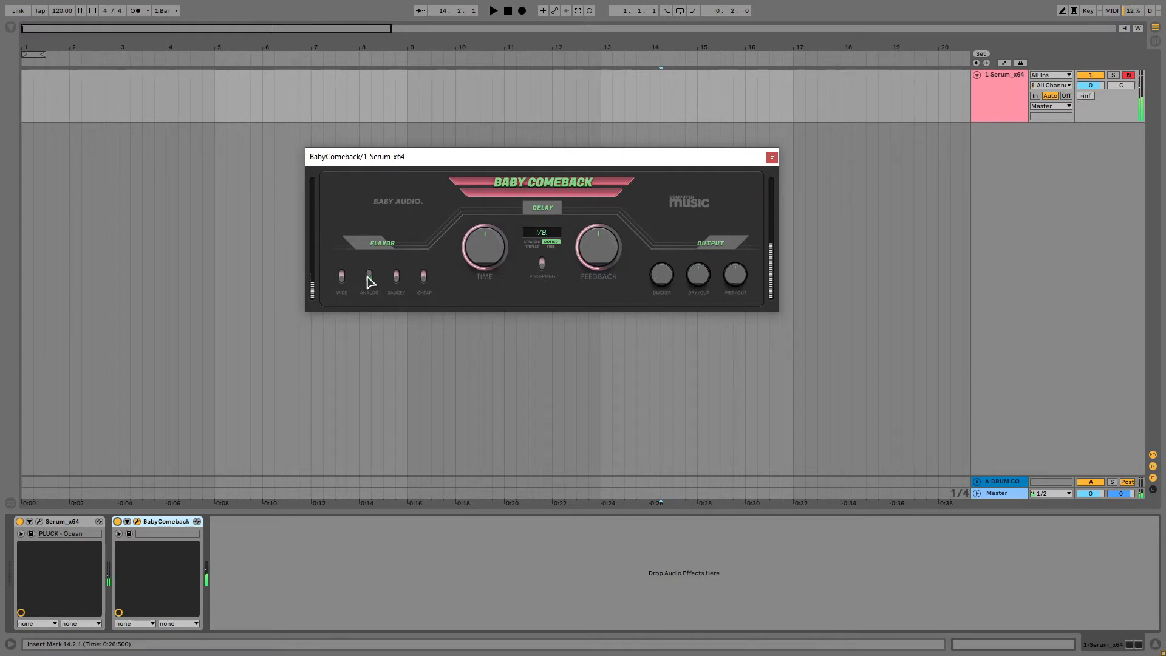
click(397, 277)
click(424, 276)
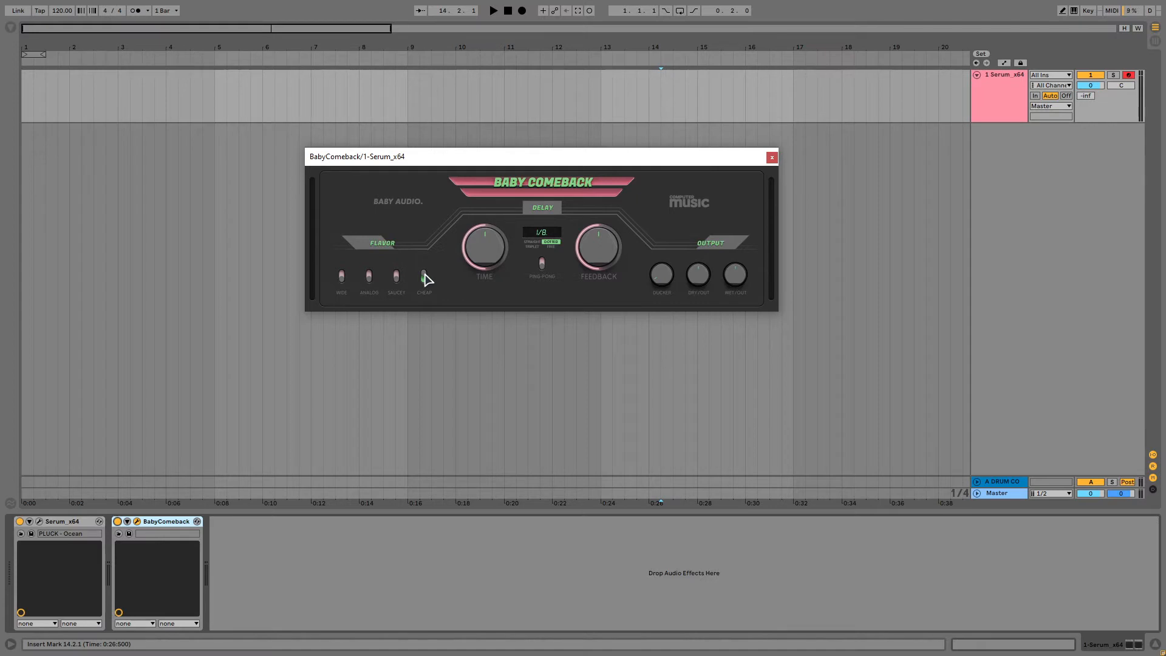
click(369, 277)
Sweep the dotted delay time down to 1/64, up to 1/1, and return it to 1/8.
drag(486, 243, 490, 286)
drag(492, 252, 484, 272)
drag(475, 243, 511, 308)
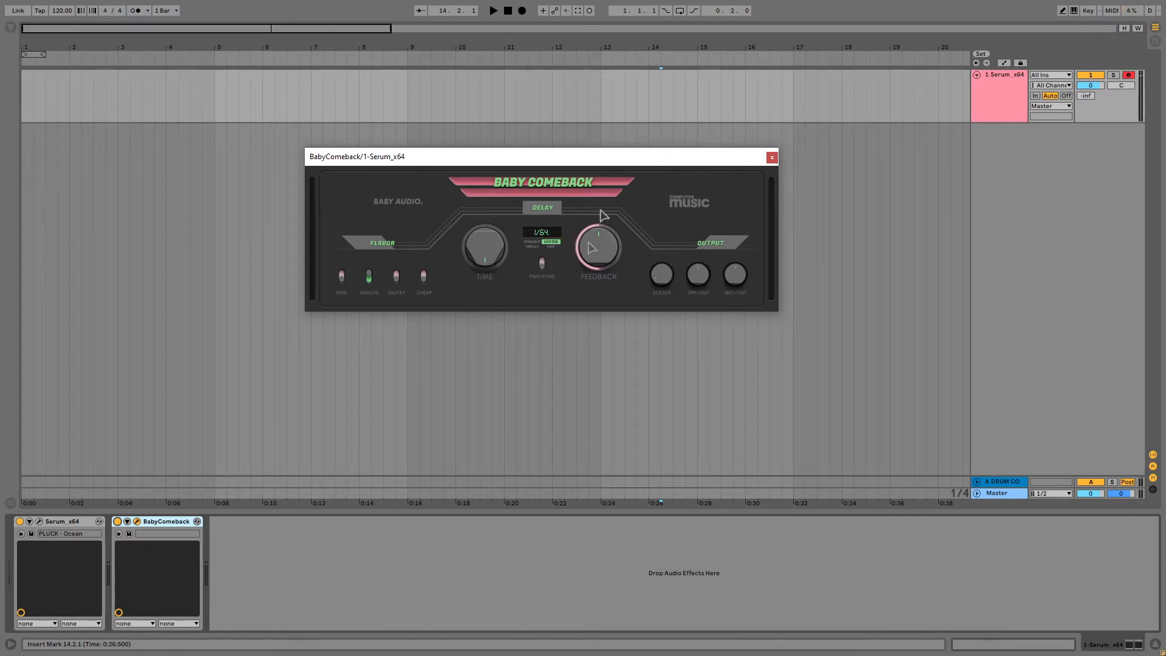
drag(477, 262, 491, 191)
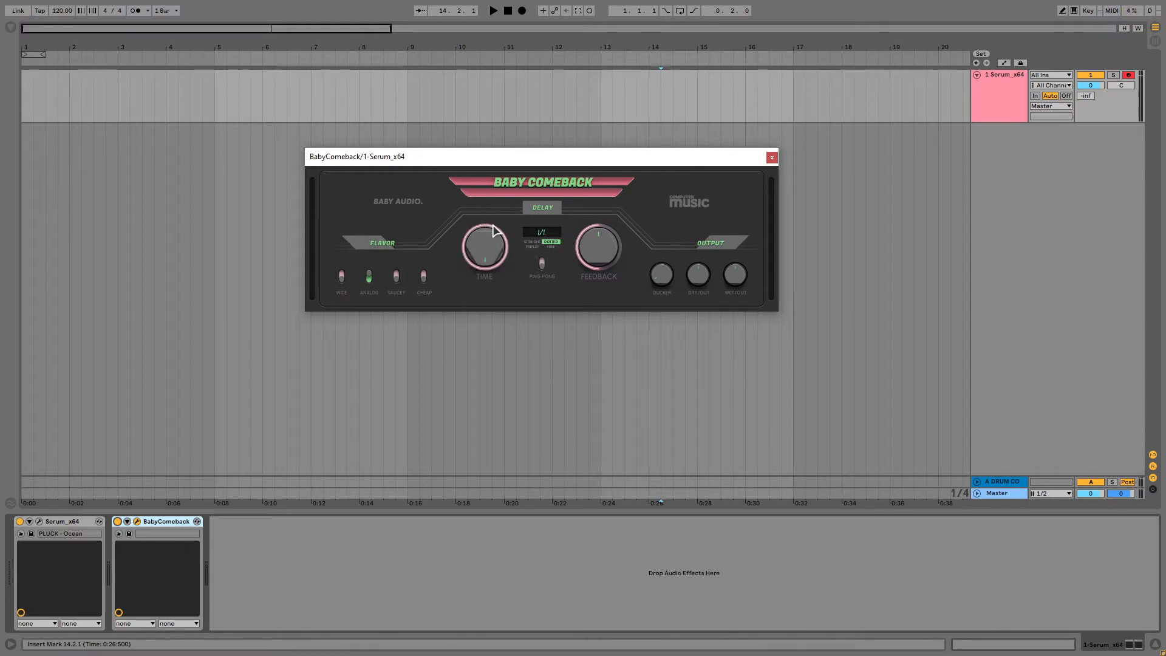
drag(494, 231, 521, 260)
Sweep the delay feedback to its minimum and maximum, and return it to about the middle.
drag(609, 260, 614, 310)
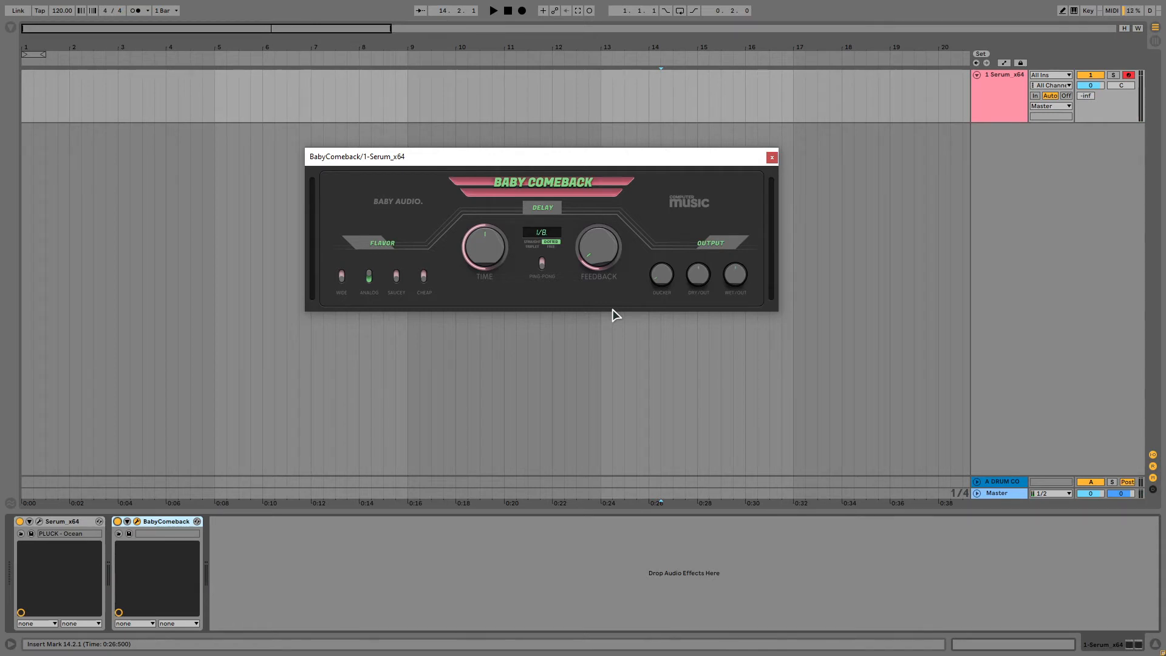
drag(612, 309, 602, 148)
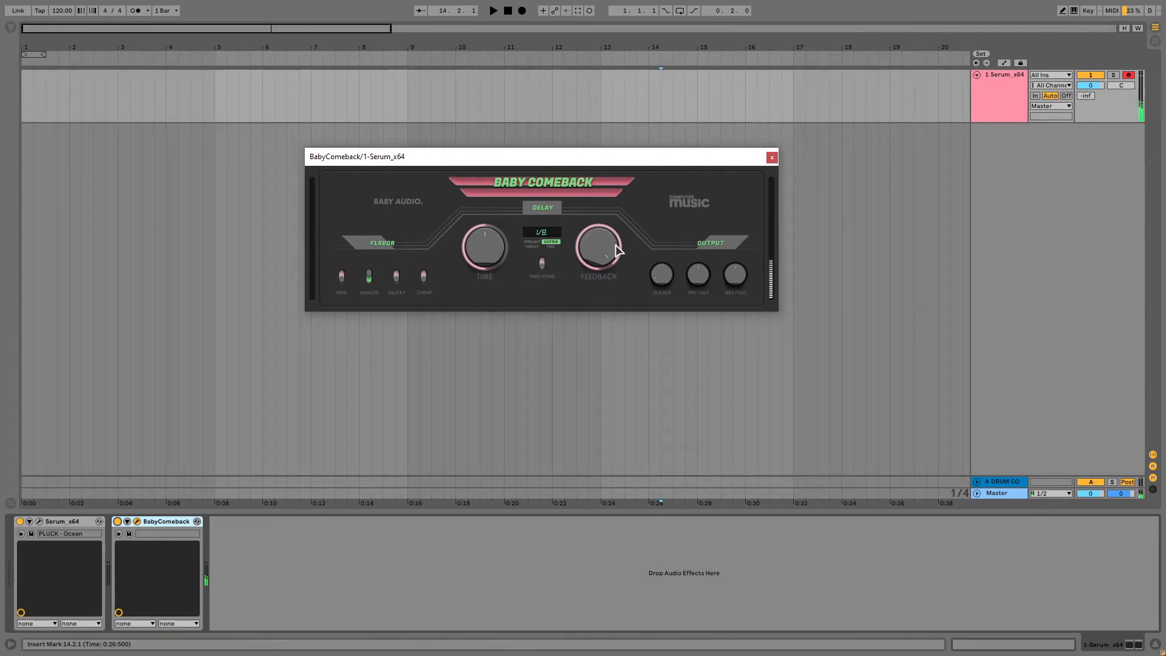
drag(599, 247, 601, 299)
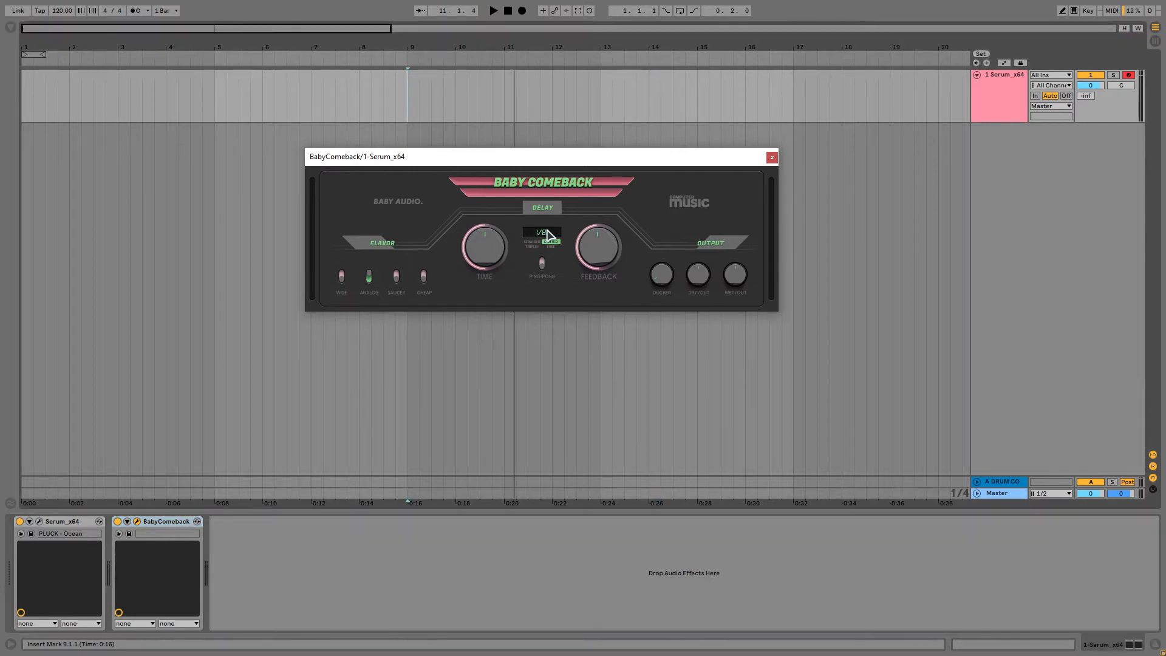
Play the arrangement from bar 9 with the metronome on to hear the dotted 1/8 delay.
click(408, 96)
key(space)
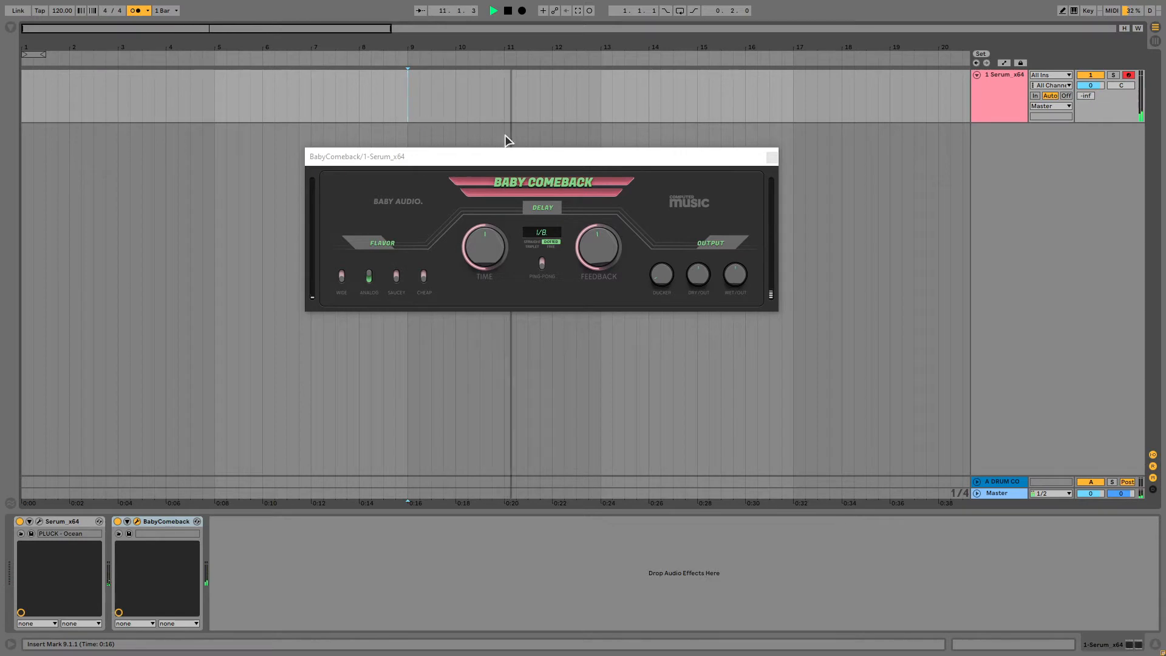
key(space)
Switch the delay timing to Straight 1/8 and play from bar 9 to hear it against the metronome.
click(532, 241)
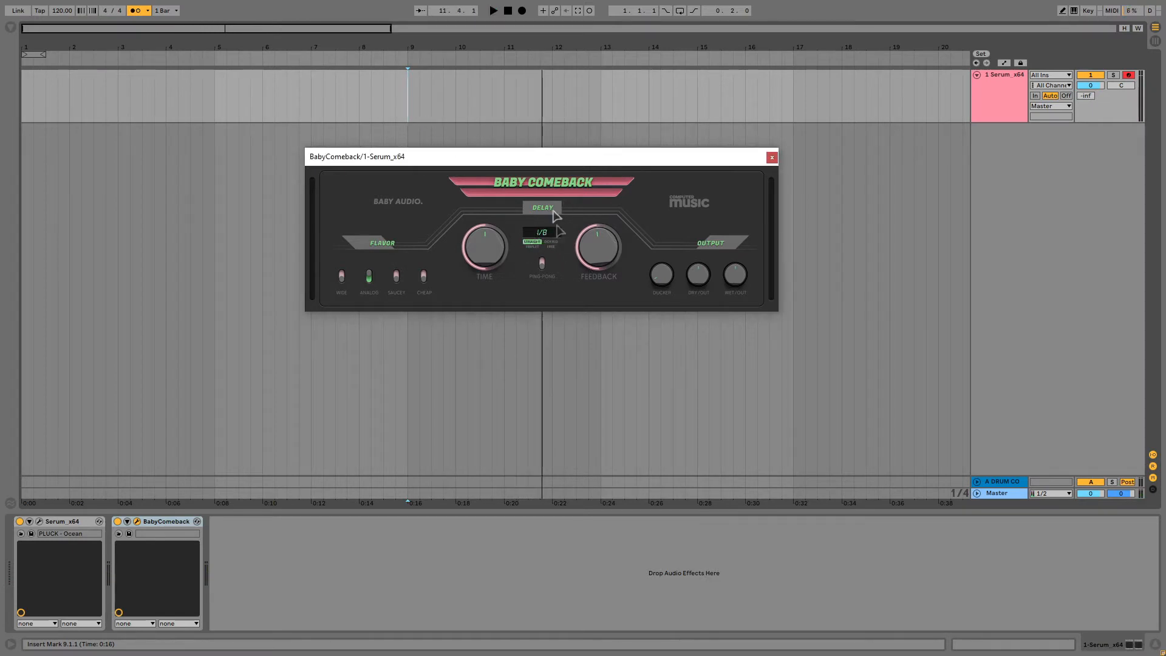
click(412, 107)
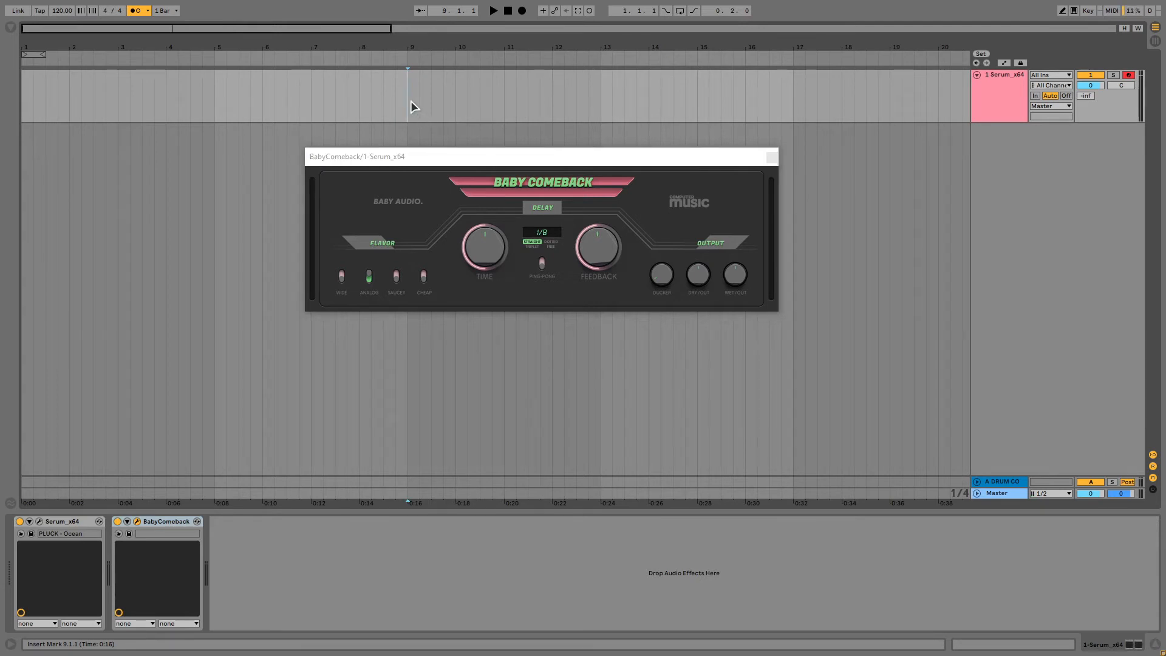
key(space)
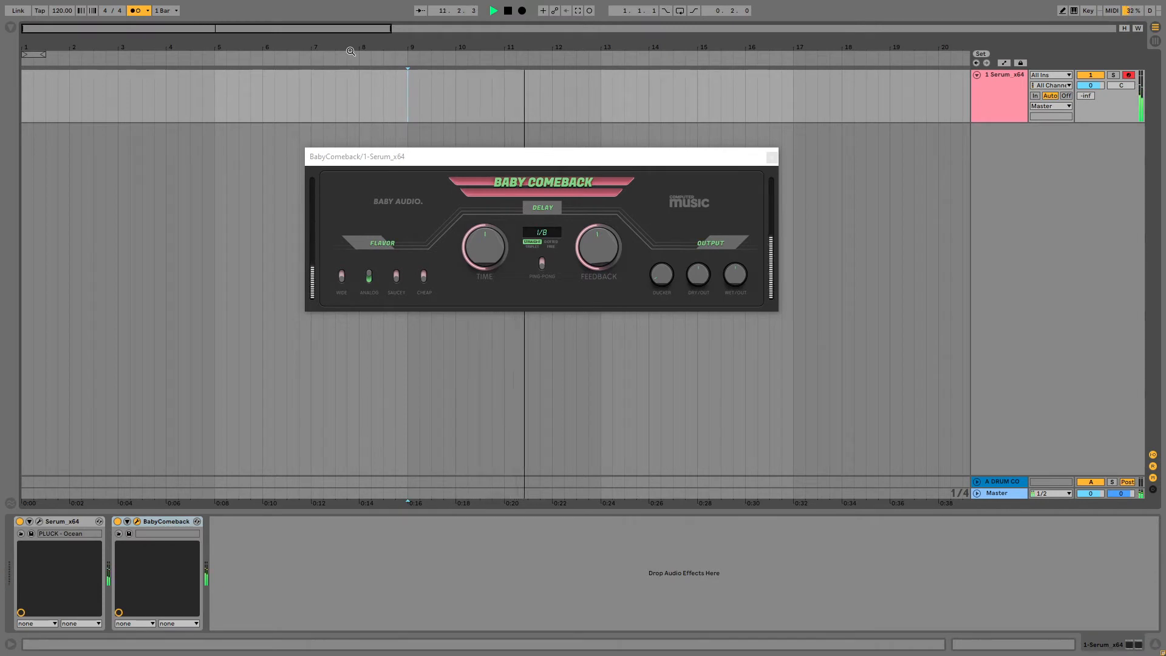
key(space)
Switch the delay timing to Triplet 1/8 and play it back with the metronome.
click(532, 247)
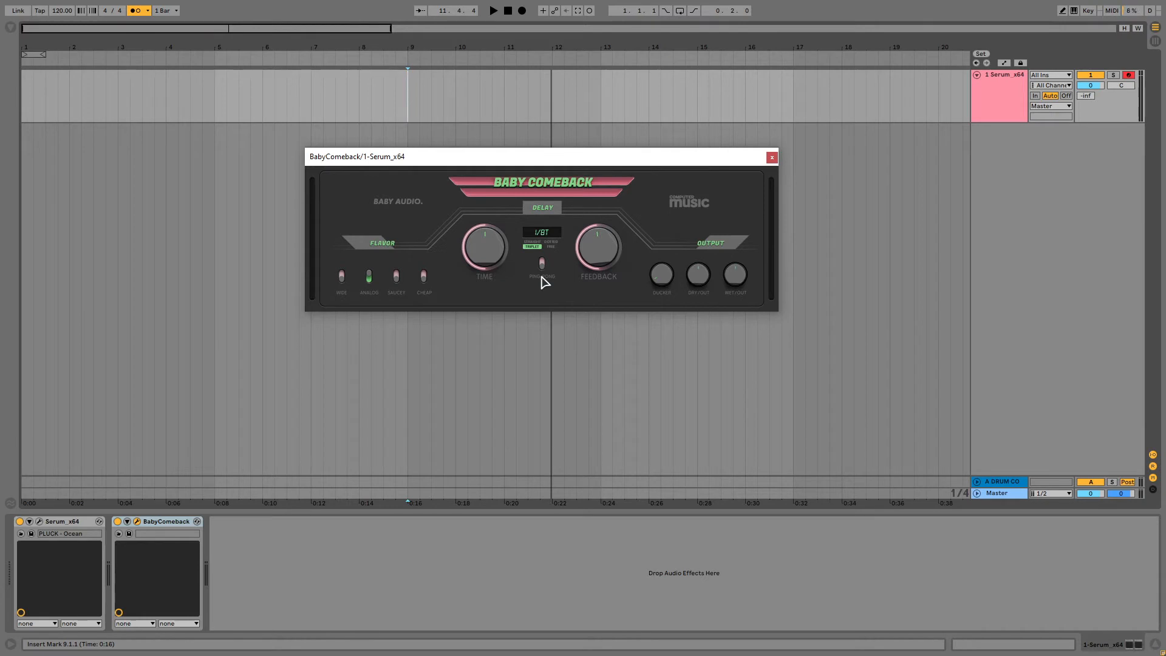
key(space)
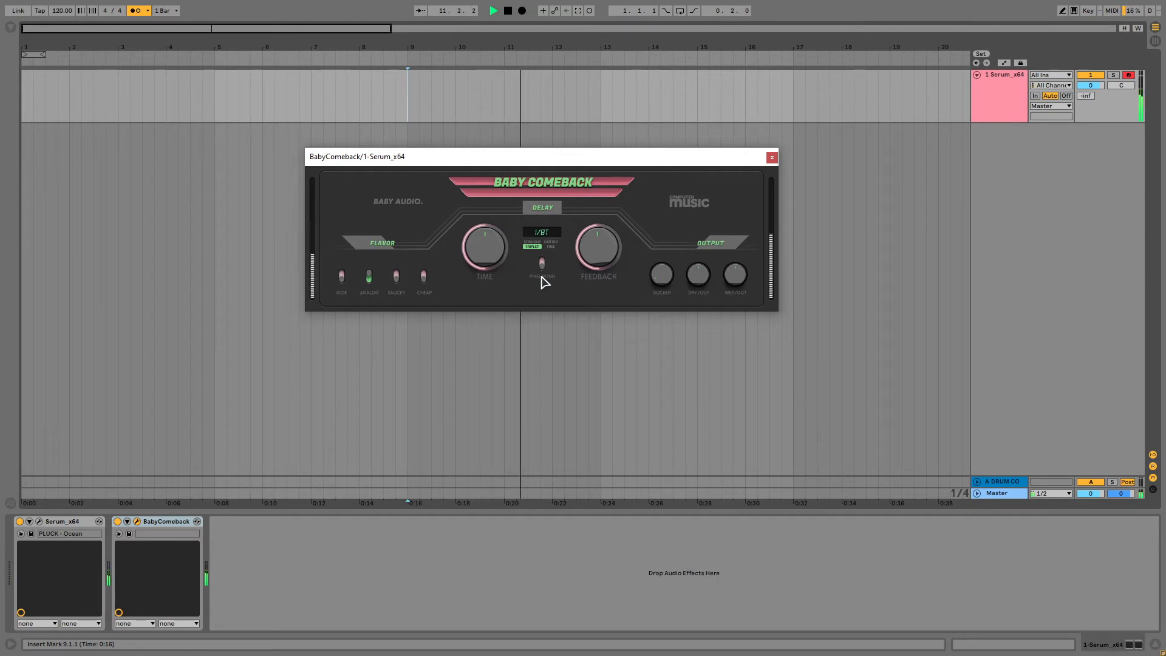
key(space)
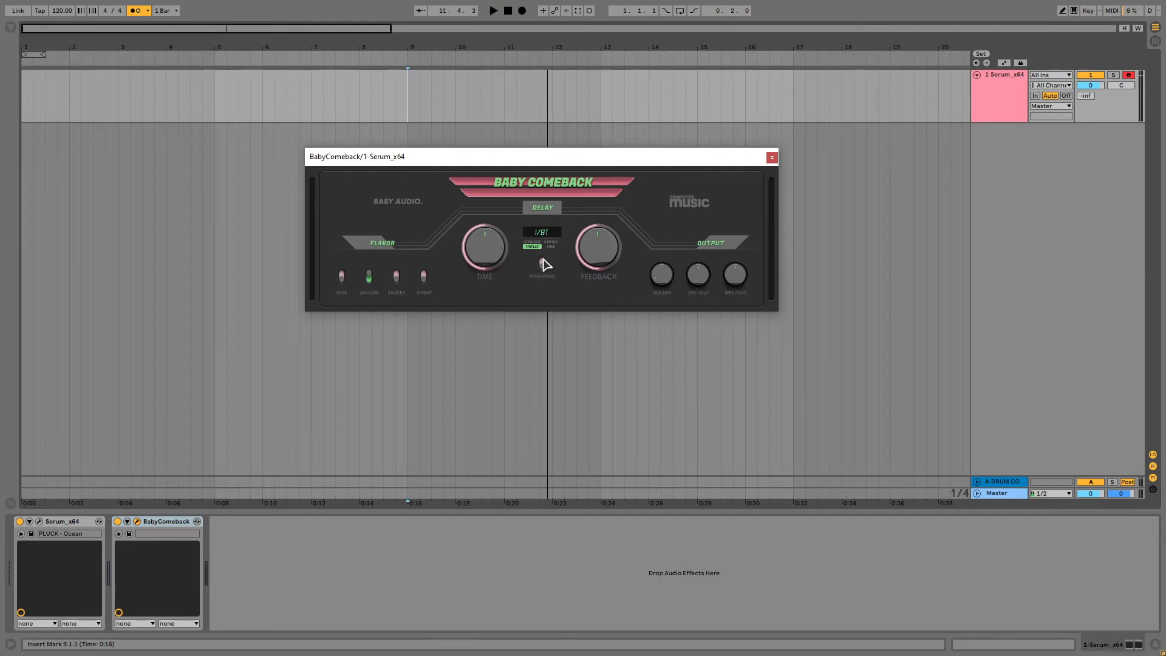
Try a 1/4 triplet delay time during playback, and return the time to 1/8 triplet.
mouse_move(494, 255)
mouse_down()
mouse_move(489, 288)
mouse_move(482, 247)
mouse_up()
click(437, 131)
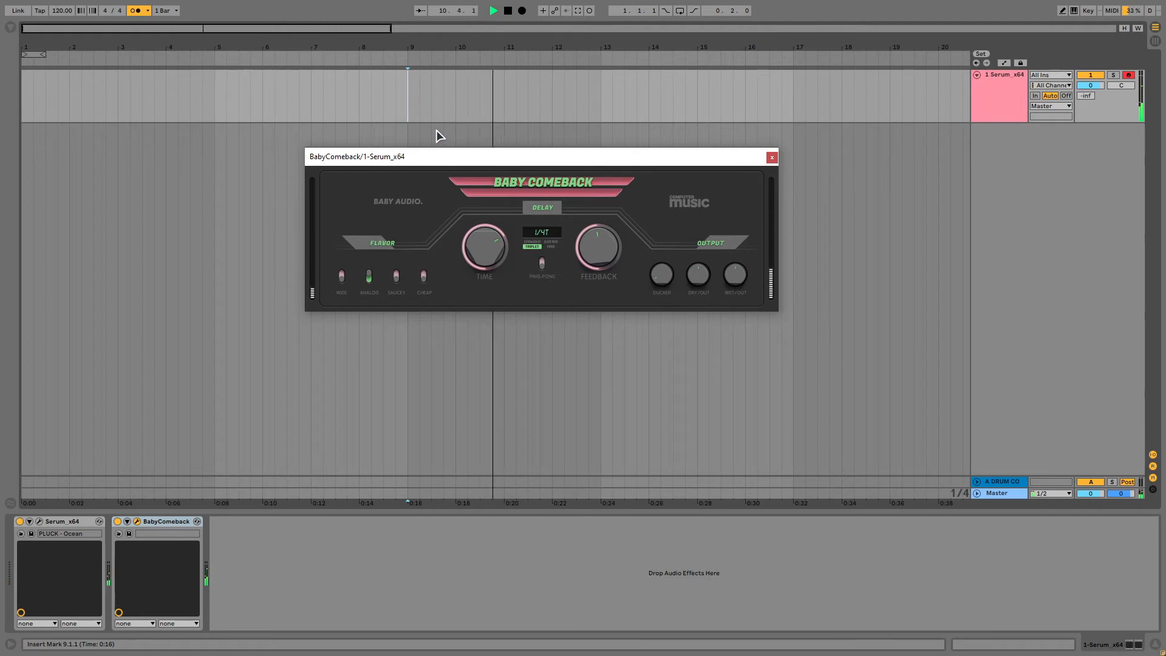
key(space)
drag(470, 236, 480, 260)
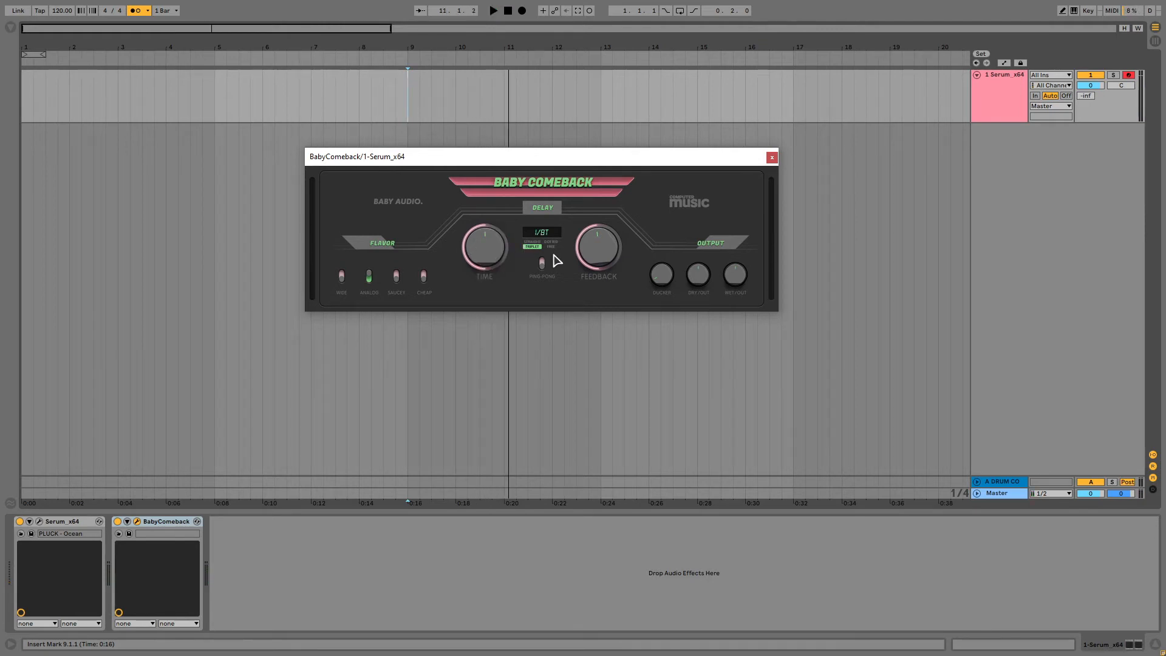
Set the delay timing to Free and sweep the time from Off to 2500 ms and back to about 206 ms.
click(551, 247)
drag(477, 246, 515, 399)
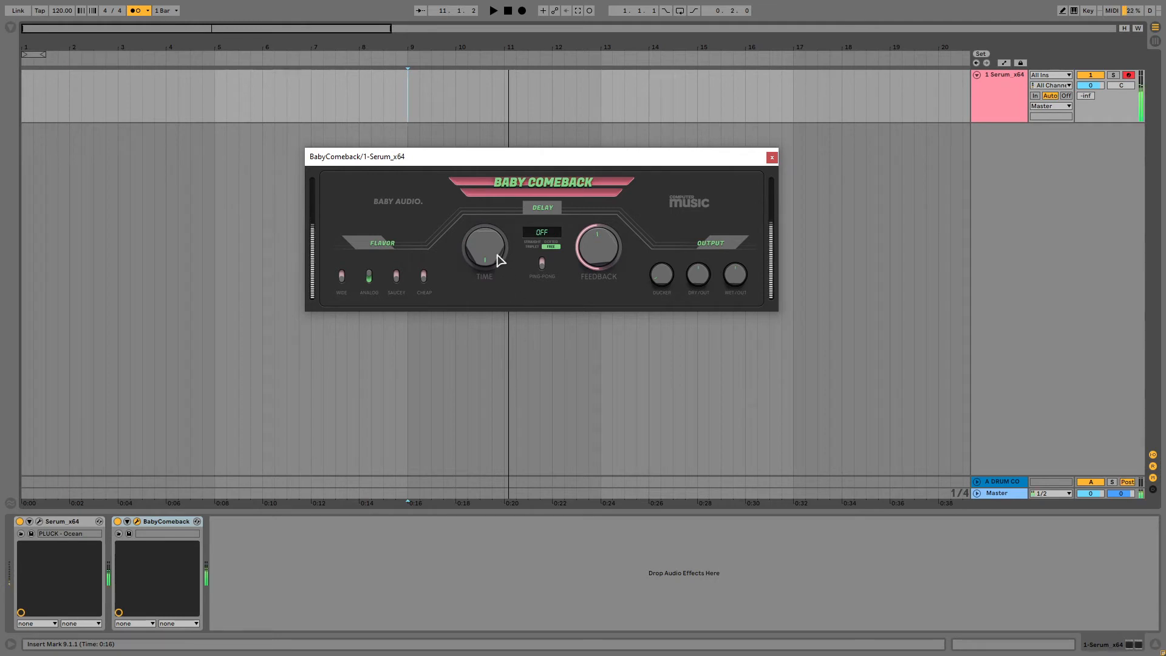
drag(499, 260, 486, 10)
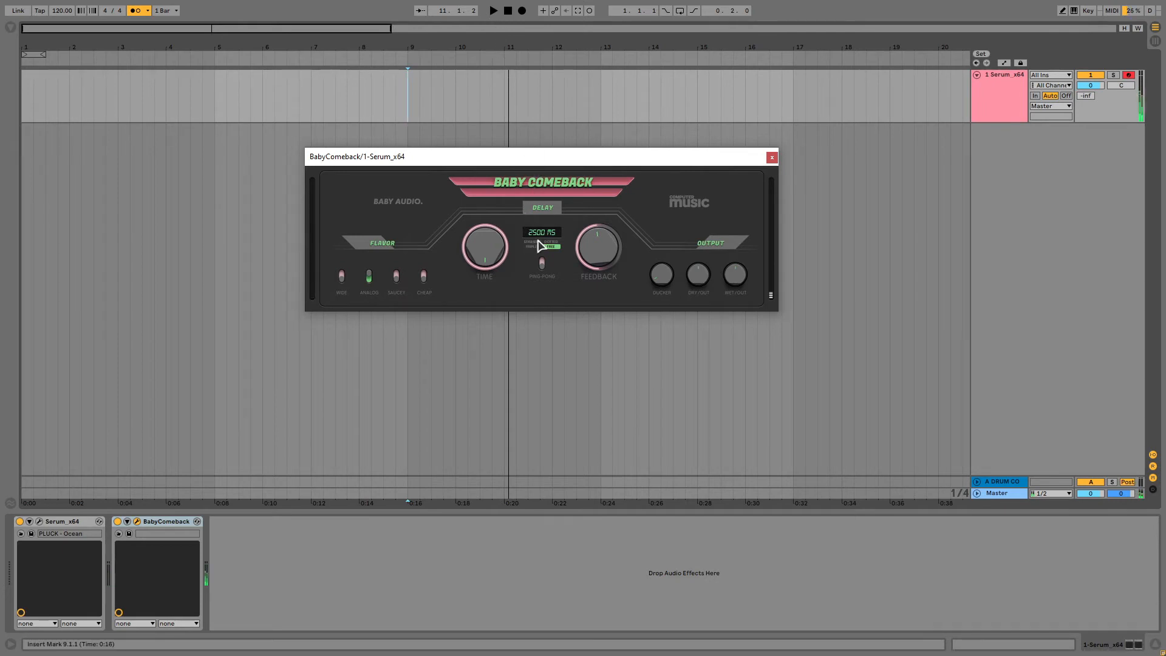
drag(486, 258, 477, 340)
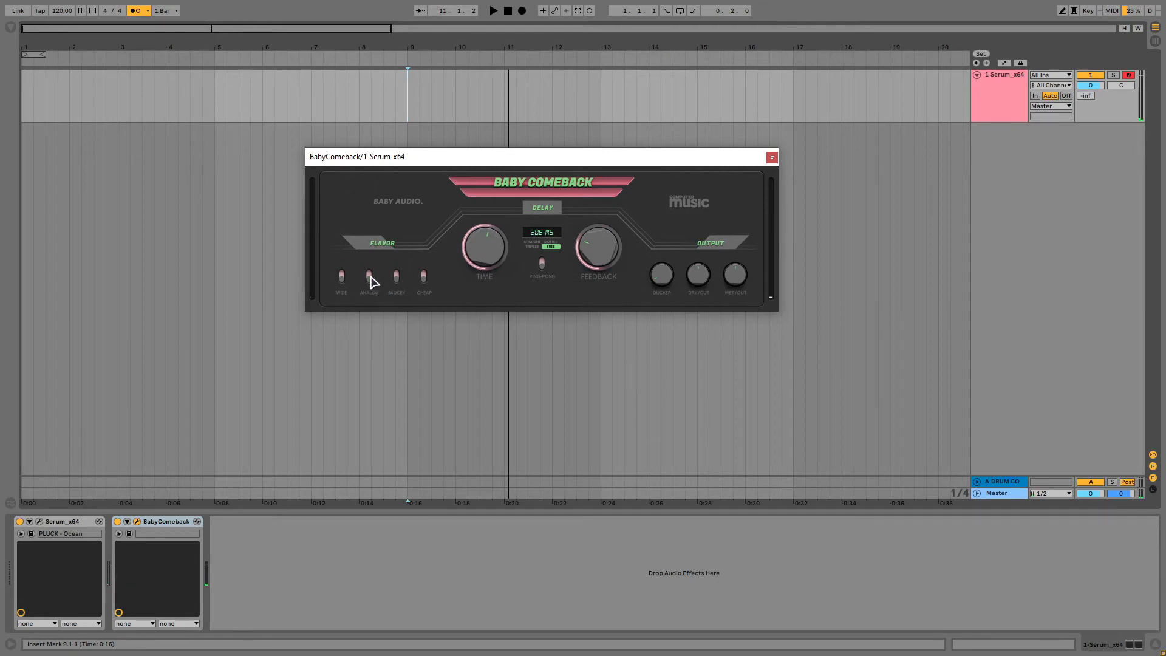
Toggle the Analog flavor off and on to compare it with other flavors while slightly adjusting the free delay time.
click(370, 277)
mouse_move(489, 253)
mouse_down()
mouse_move(494, 312)
mouse_move(489, 212)
mouse_move(479, 263)
mouse_move(490, 237)
mouse_move(492, 249)
mouse_up()
click(370, 276)
click(397, 278)
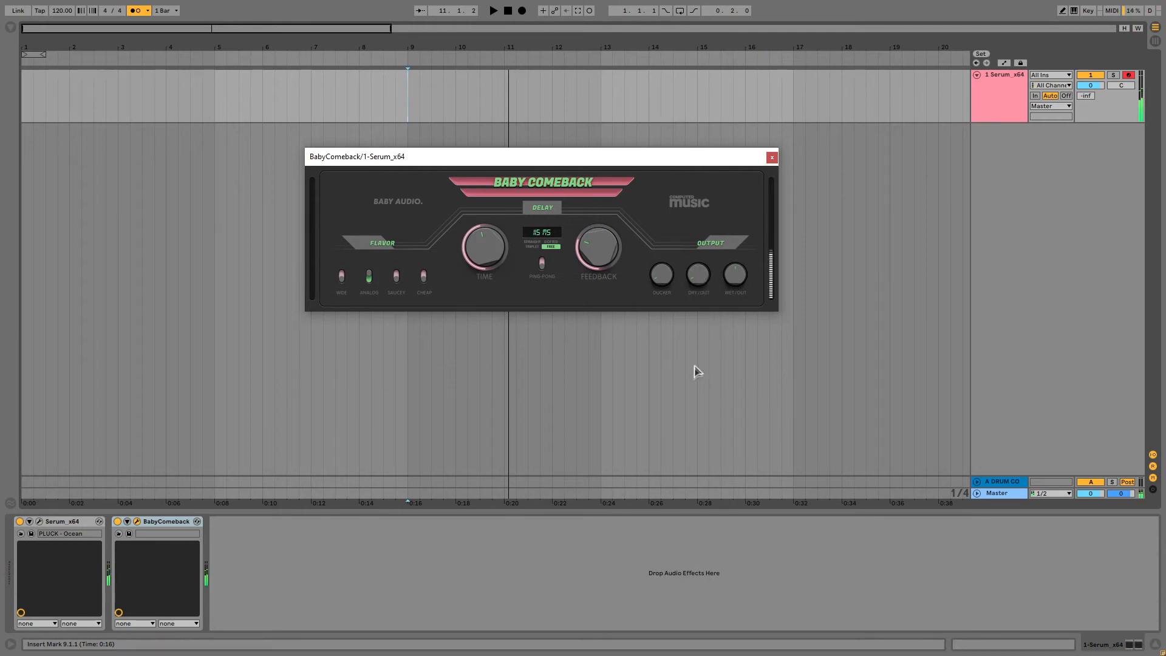
Raise the delay feedback to about the middle and set the timing to Straight 1/8.
drag(588, 257, 587, 229)
click(528, 242)
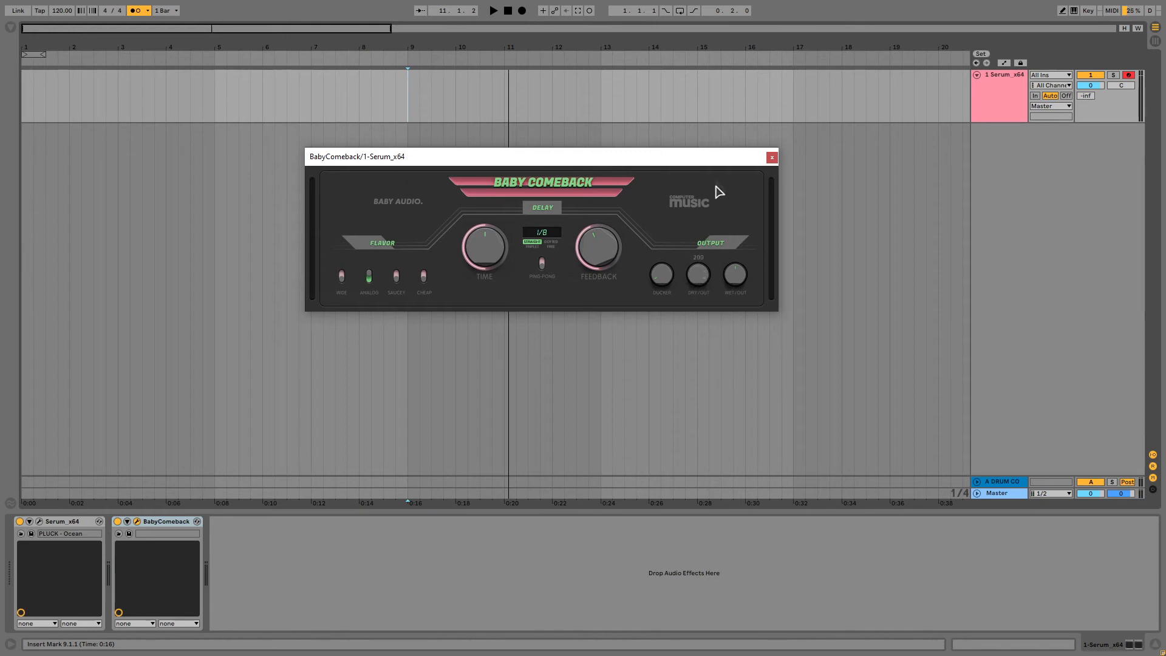
Adjust the Dry Out and Wet Out levels of the BabyComeback delay.
mouse_move(698, 274)
mouse_down()
mouse_move(698, 327)
mouse_move(698, 271)
mouse_move(698, 282)
mouse_move(711, 275)
mouse_up()
mouse_move(736, 286)
drag(740, 280, 748, 213)
mouse_move(708, 278)
drag(708, 277, 705, 315)
Try the Ducker at its maximum and minimum amounts, and reset it to its default.
drag(668, 269, 664, 67)
drag(666, 270, 658, 339)
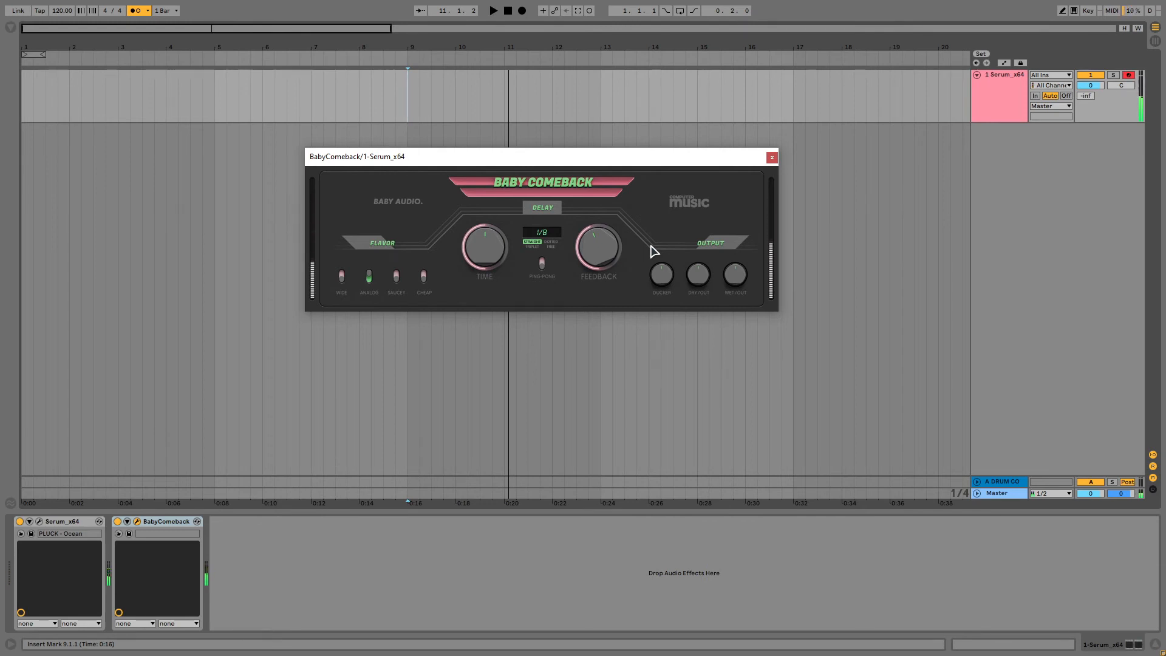
mouse_move(658, 275)
double_click(668, 274)
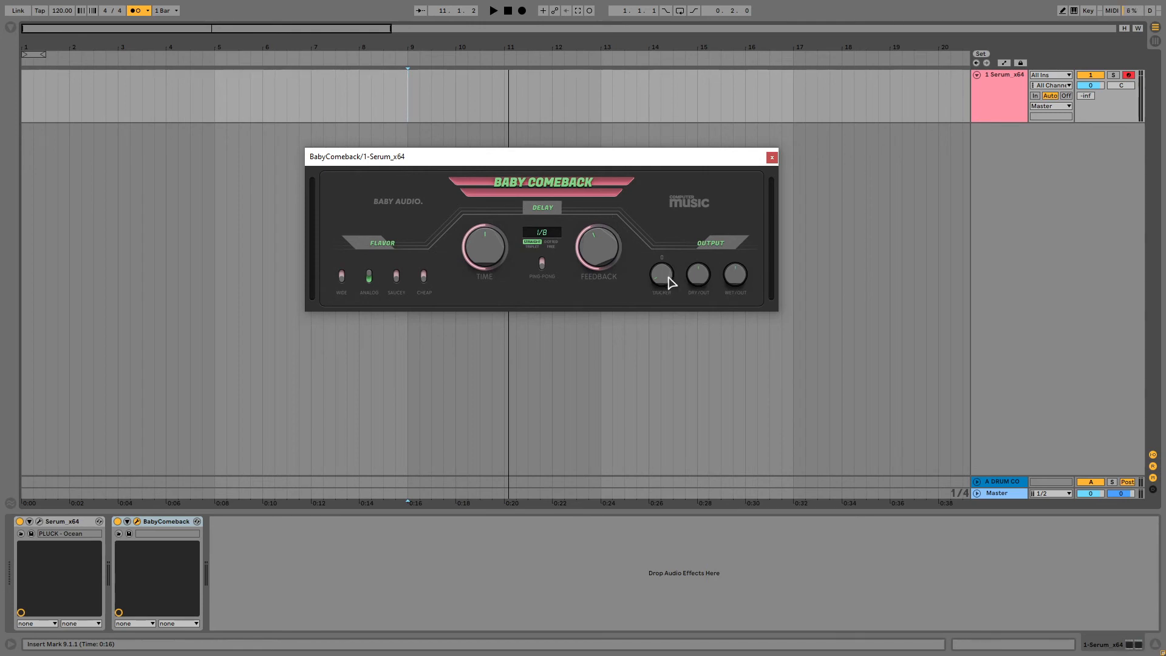
Close and switch off BabyComeback, and find the Delay effect in the browser and add it after BabyComeback.
click(772, 157)
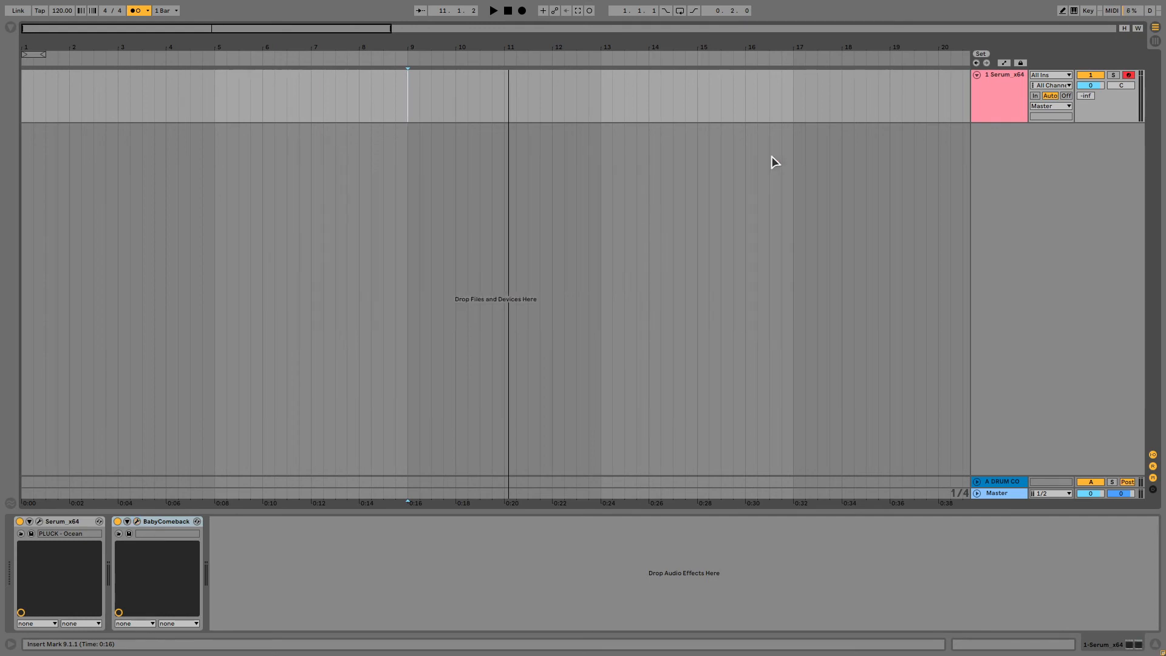
click(117, 521)
key(ctrl+f)
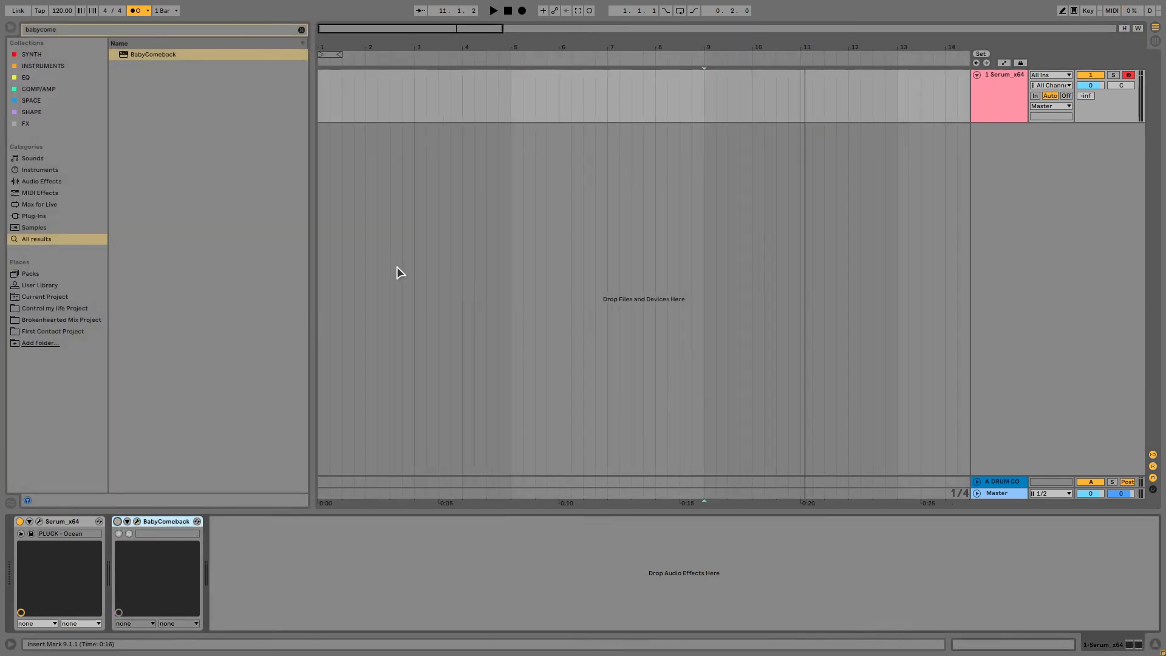
text(del)
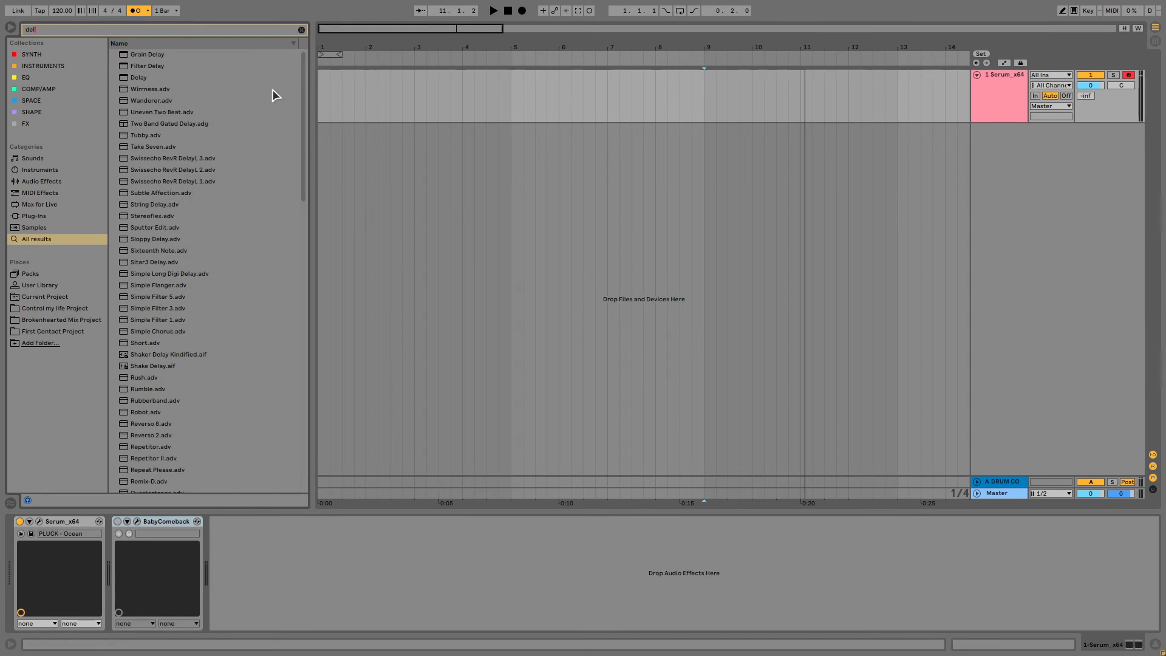
double_click(159, 80)
click(301, 30)
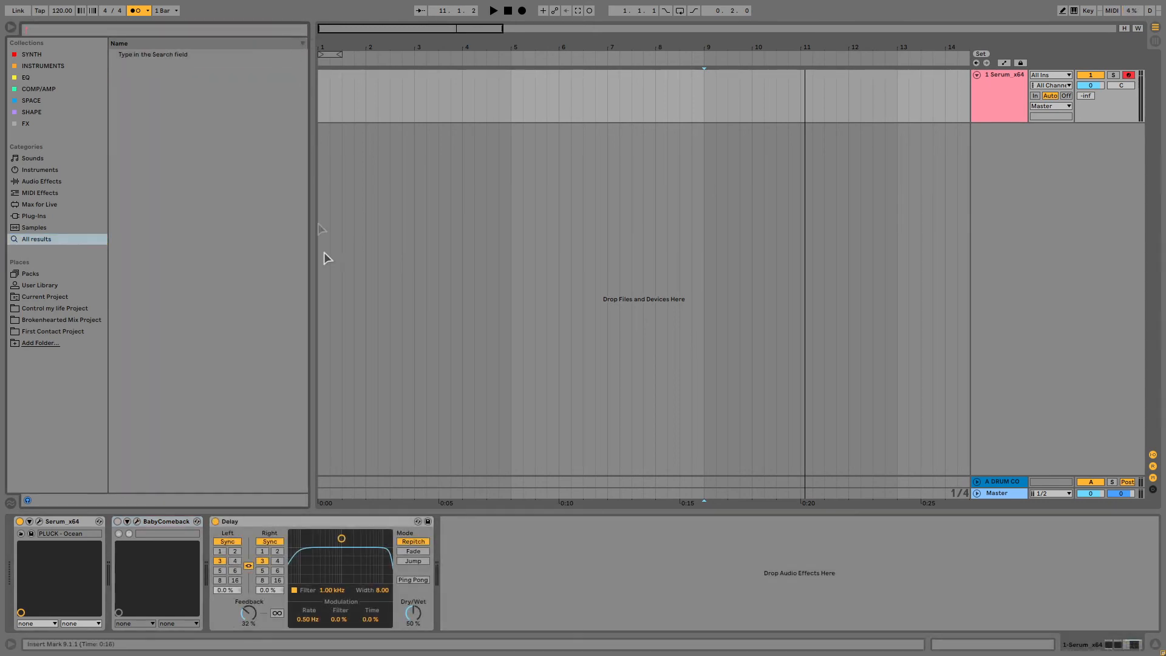
Search the browser for "compres" and add the Compressor after the Delay device.
click(305, 526)
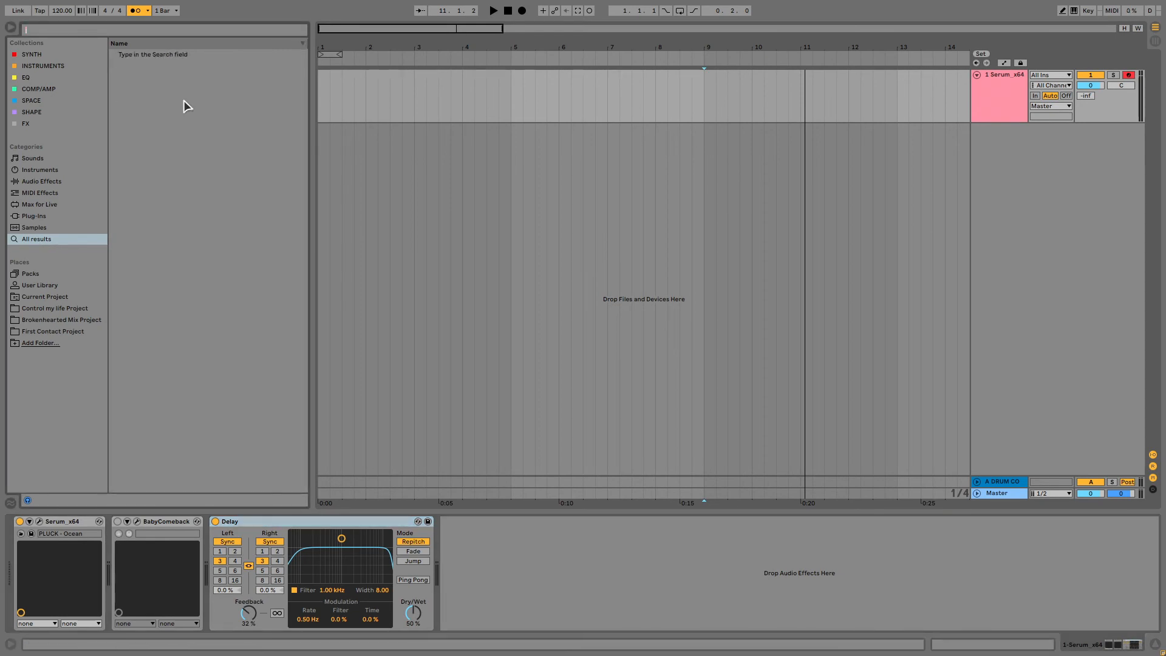
text(compres)
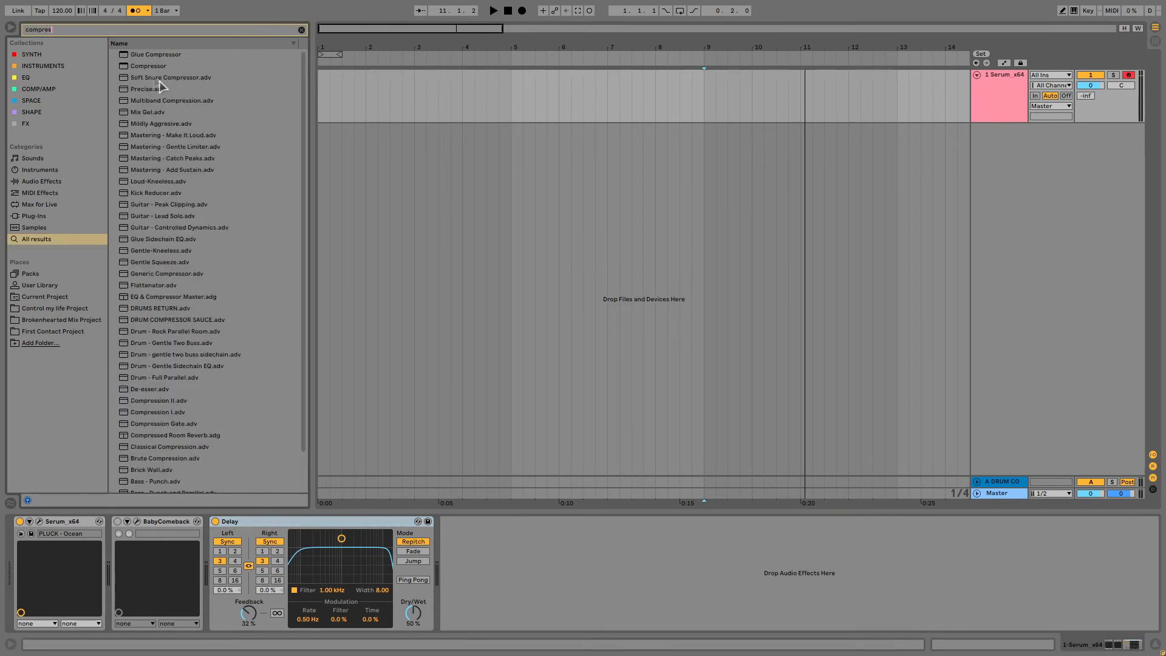
drag(152, 67, 486, 559)
Enable the Compressor's sidechain with 1-Serum_x64 as the Pre FX source, and display its transfer curve.
click(456, 521)
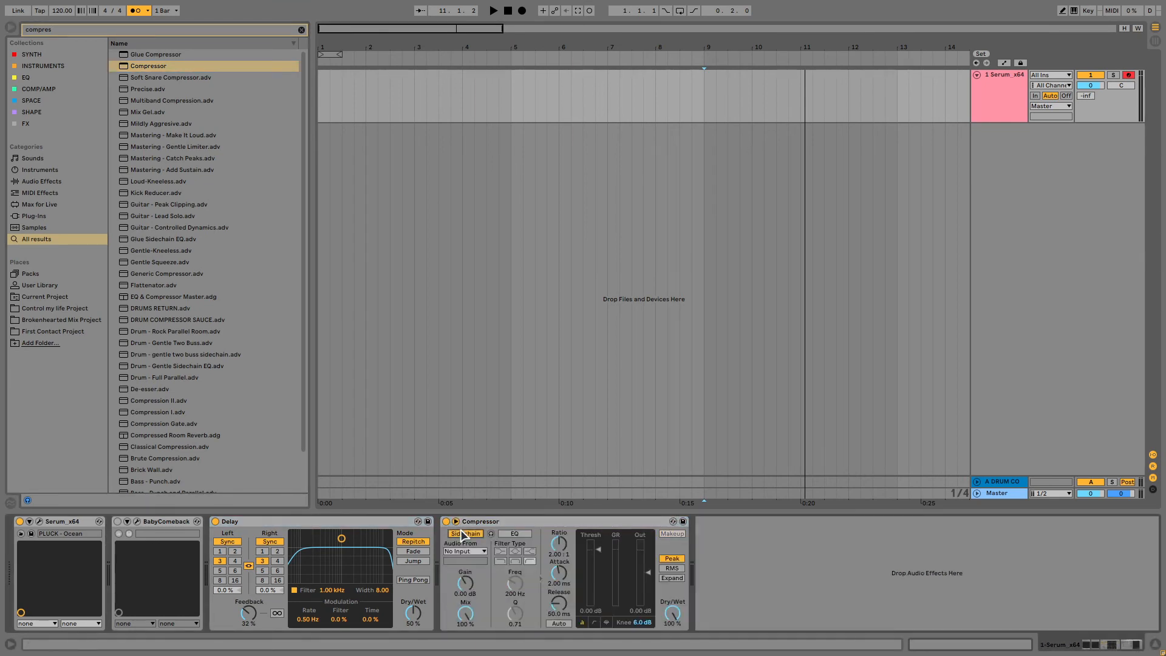
click(464, 551)
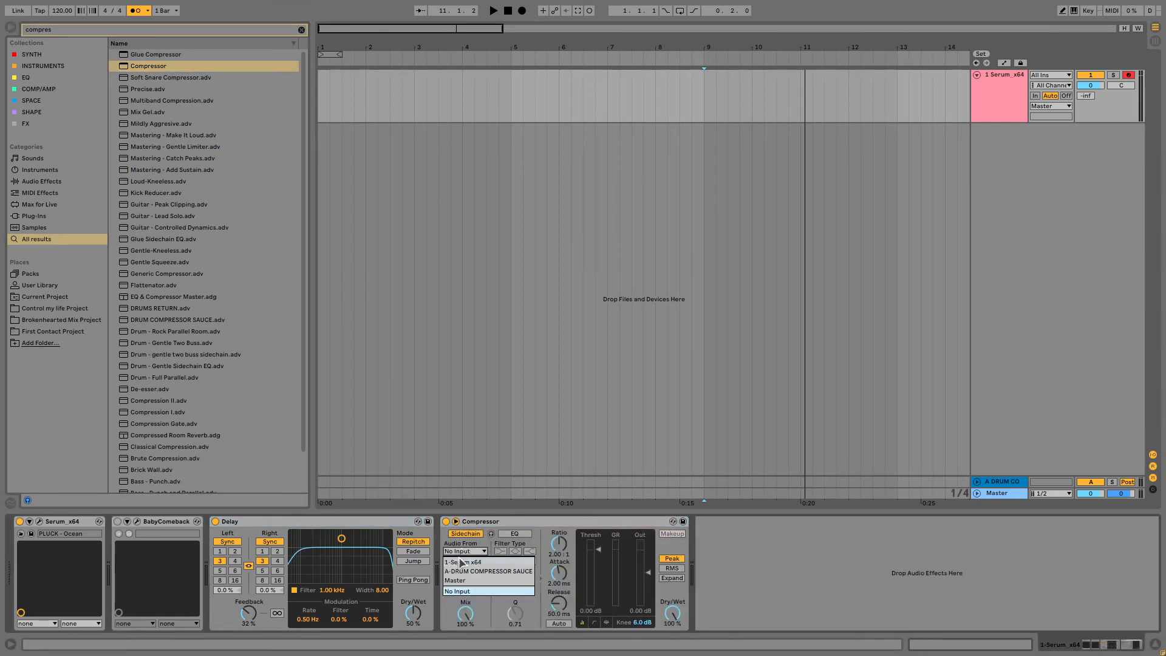
click(462, 562)
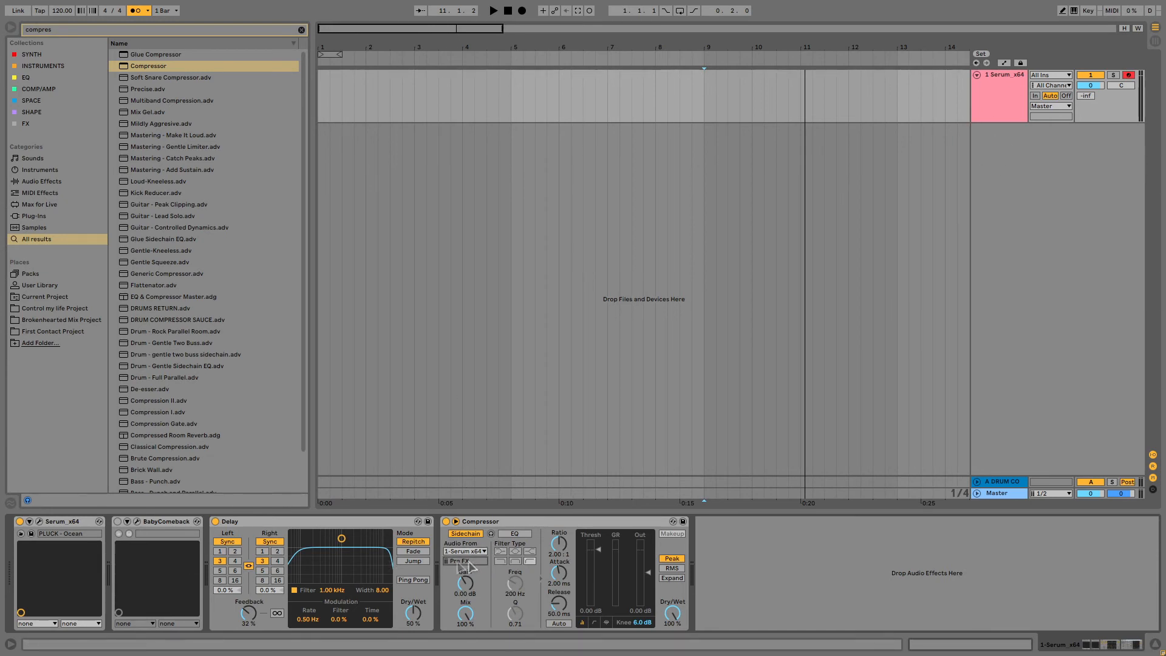
click(61, 522)
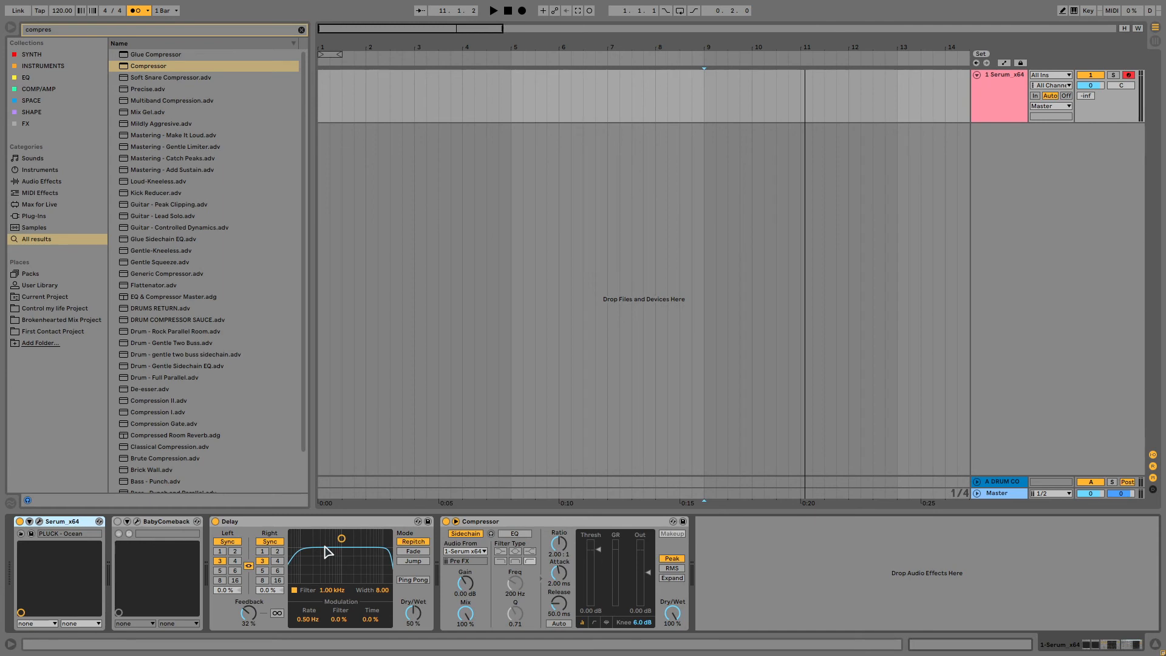
click(594, 623)
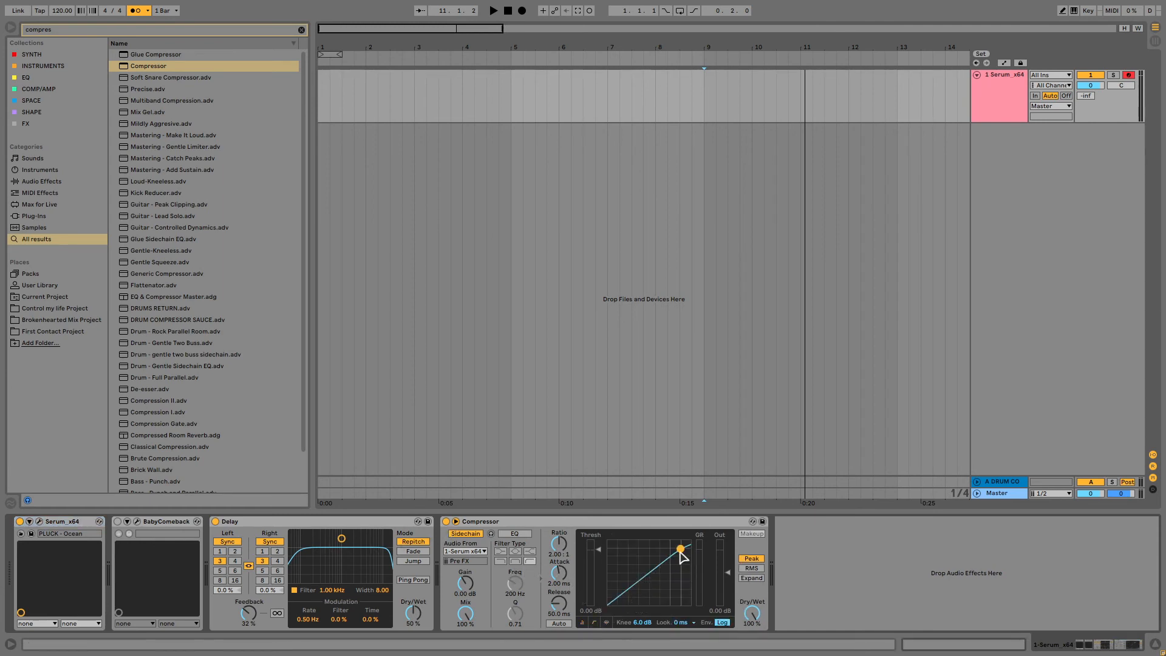
Switch the Compressor to its level-meter view and lower its threshold to about -48.4 dB.
click(594, 622)
drag(599, 549, 599, 595)
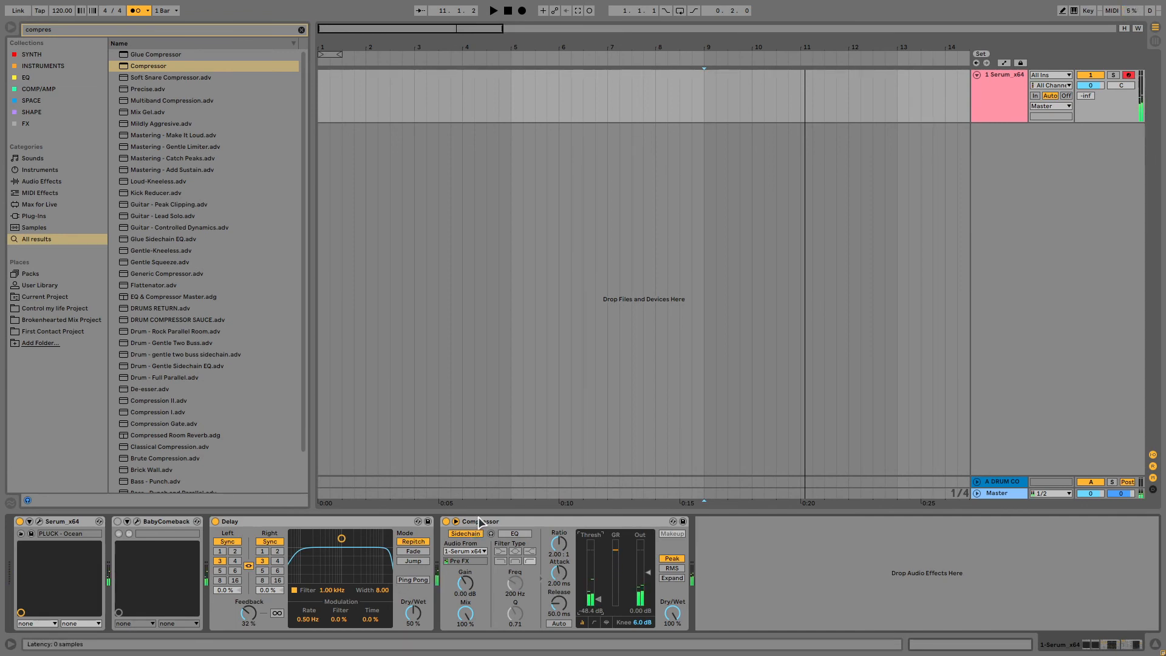
Group the Delay and Compressor devices into an Audio Effect Rack.
shift+click(343, 524)
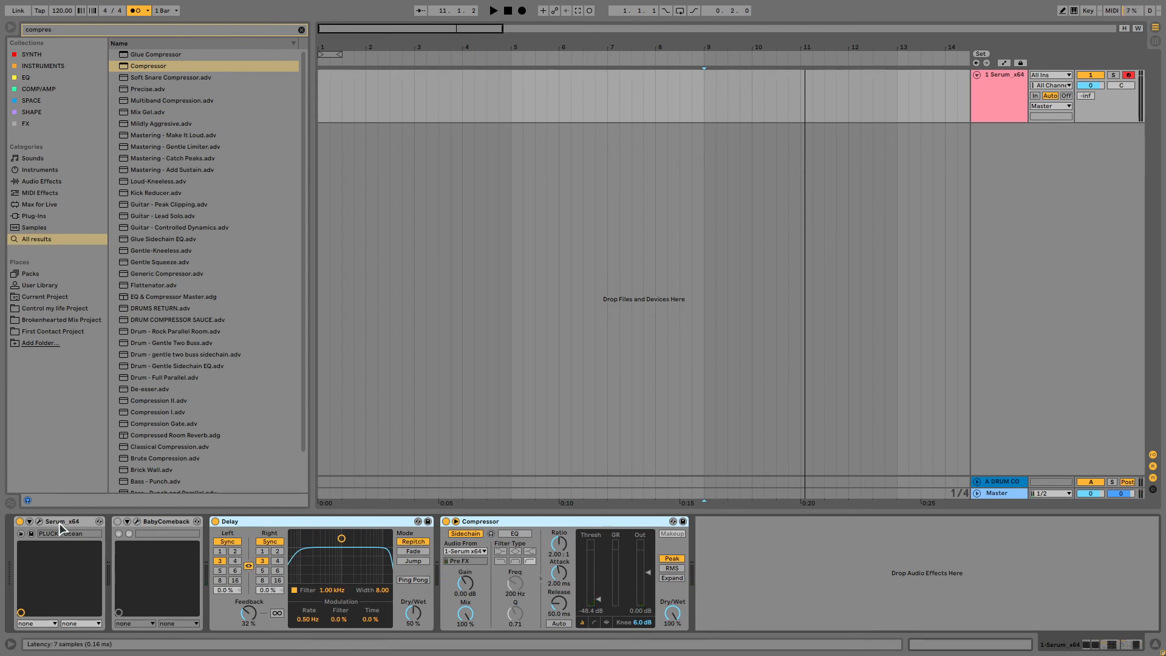
click(506, 523)
shift+click(351, 521)
key(ctrl+g)
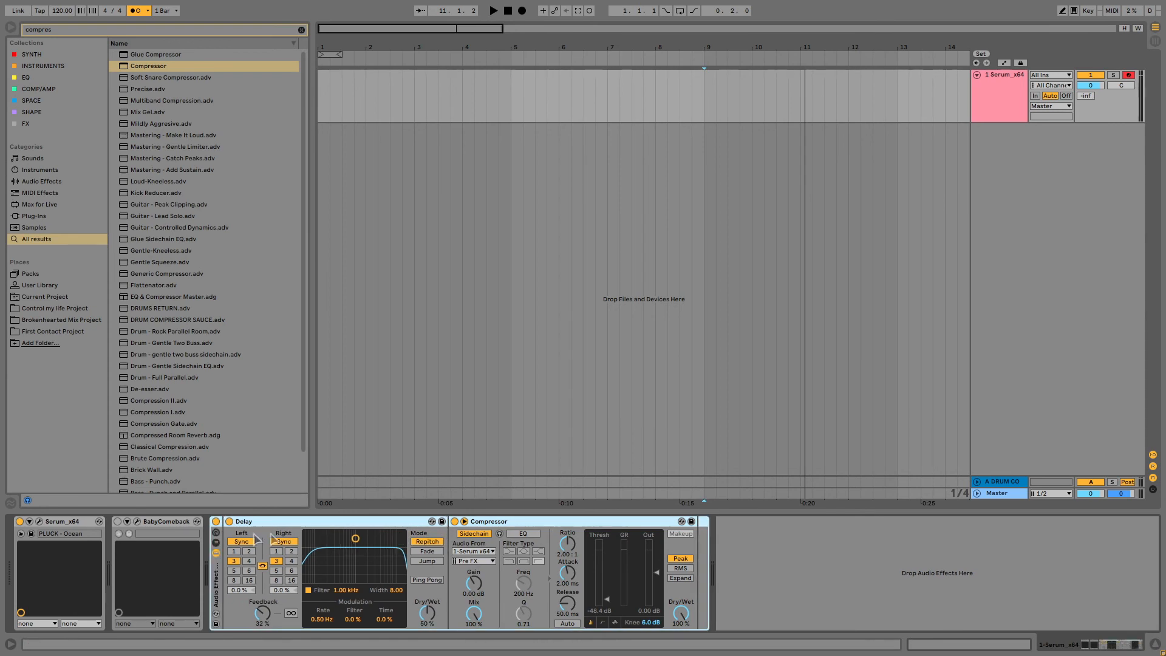
Show the rack's chain list and create a second, empty chain.
click(216, 543)
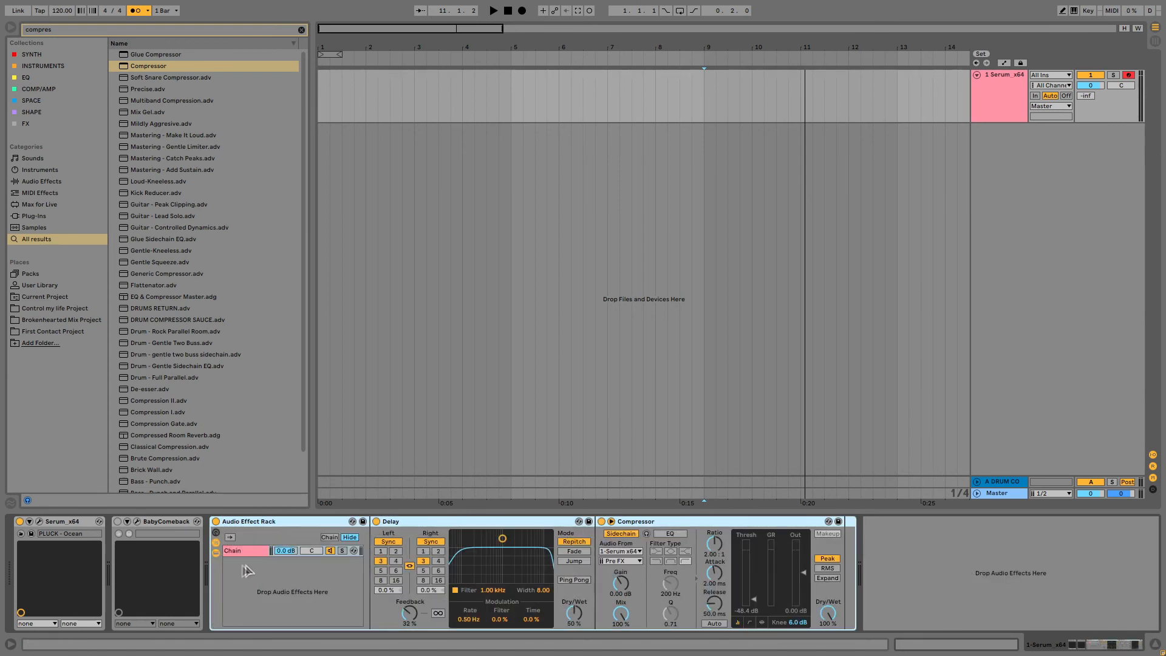
right_click(246, 565)
click(267, 573)
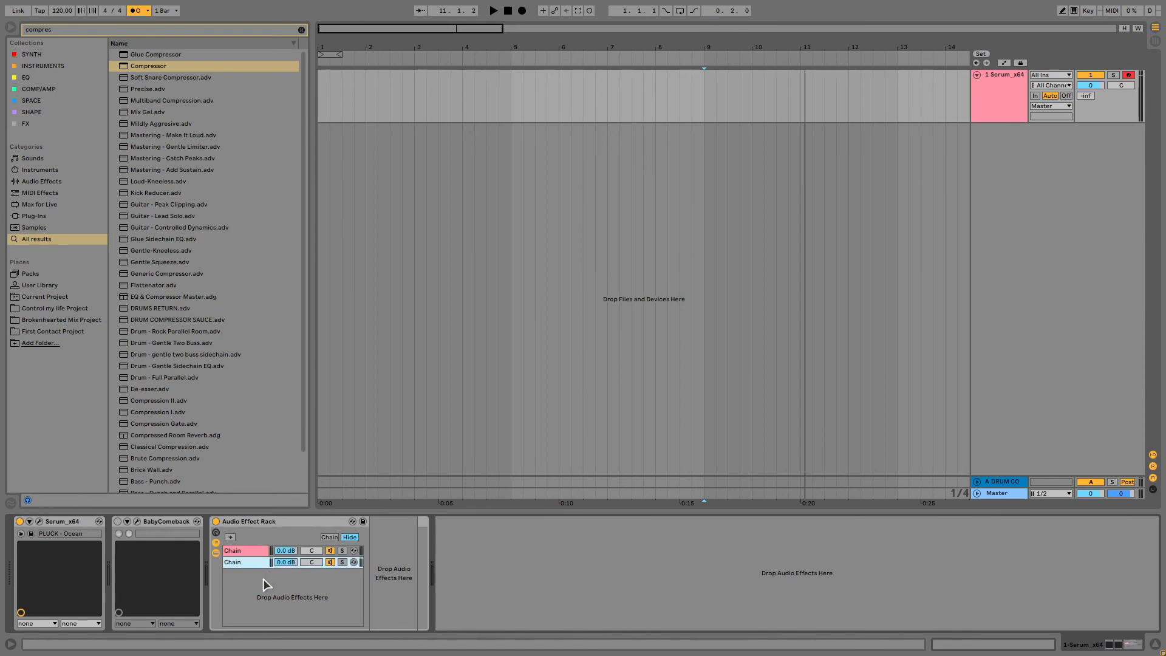
Rename the empty chain DRY and the chain holding the Delay and Compressor Delay.
click(254, 550)
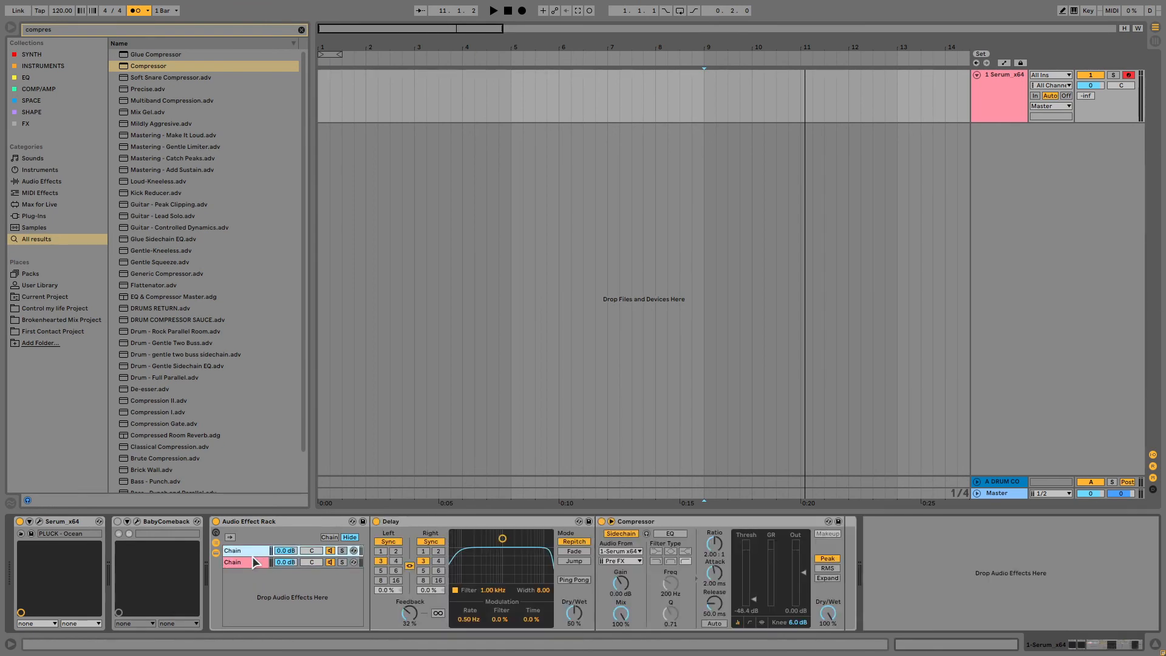
click(243, 563)
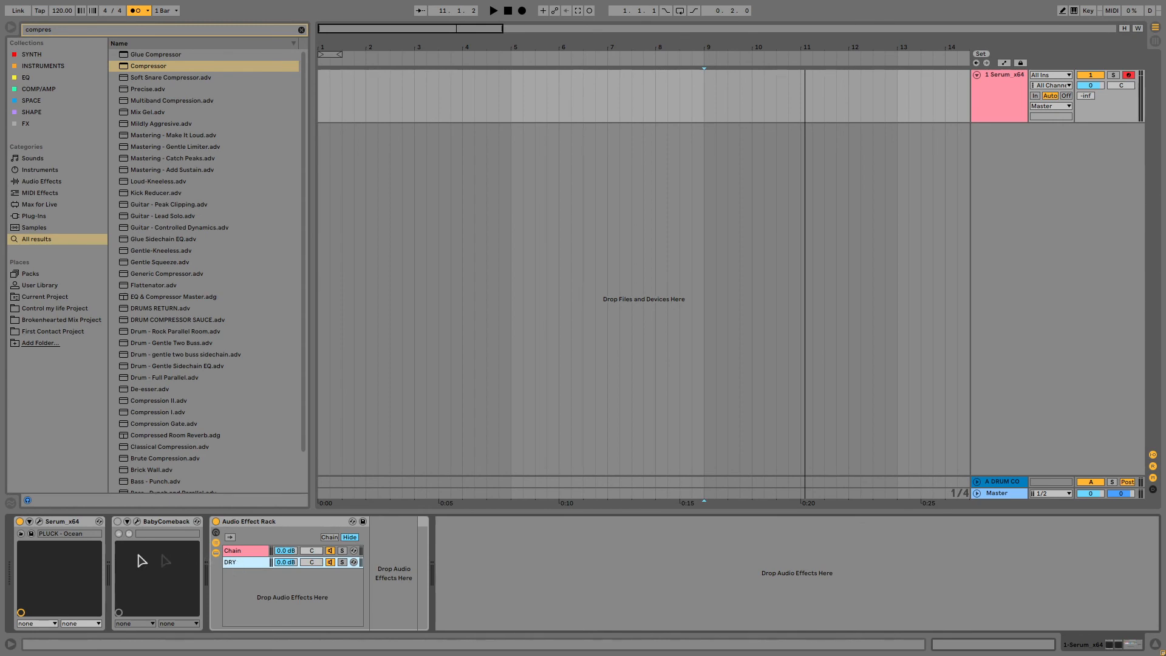
click(54, 526)
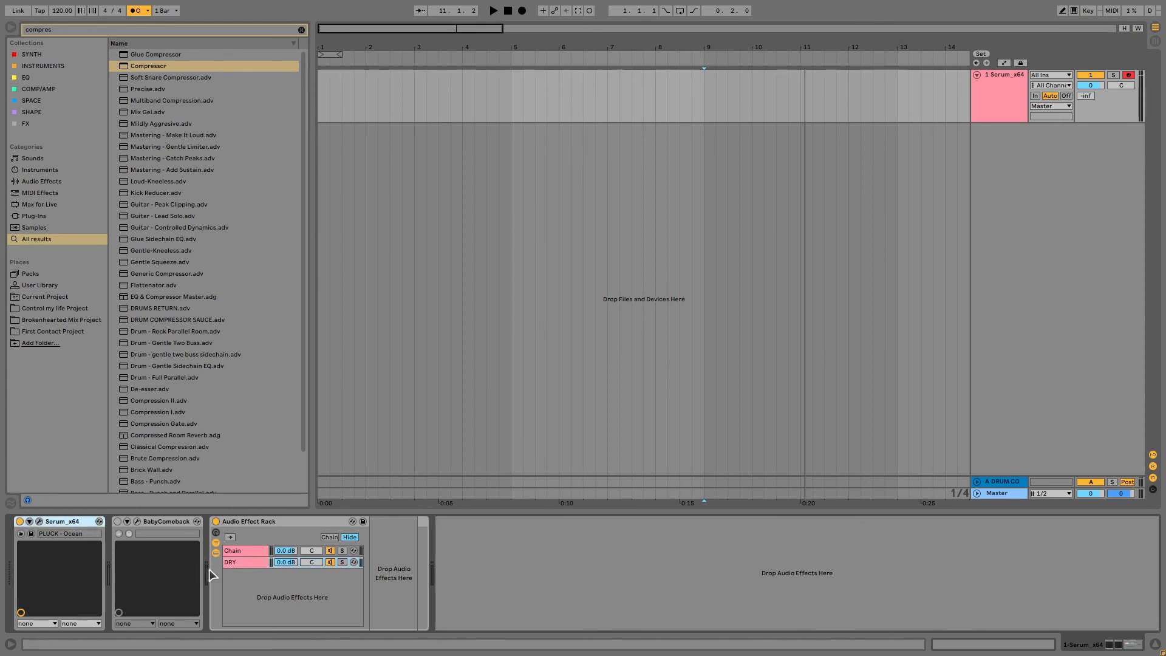
click(260, 550)
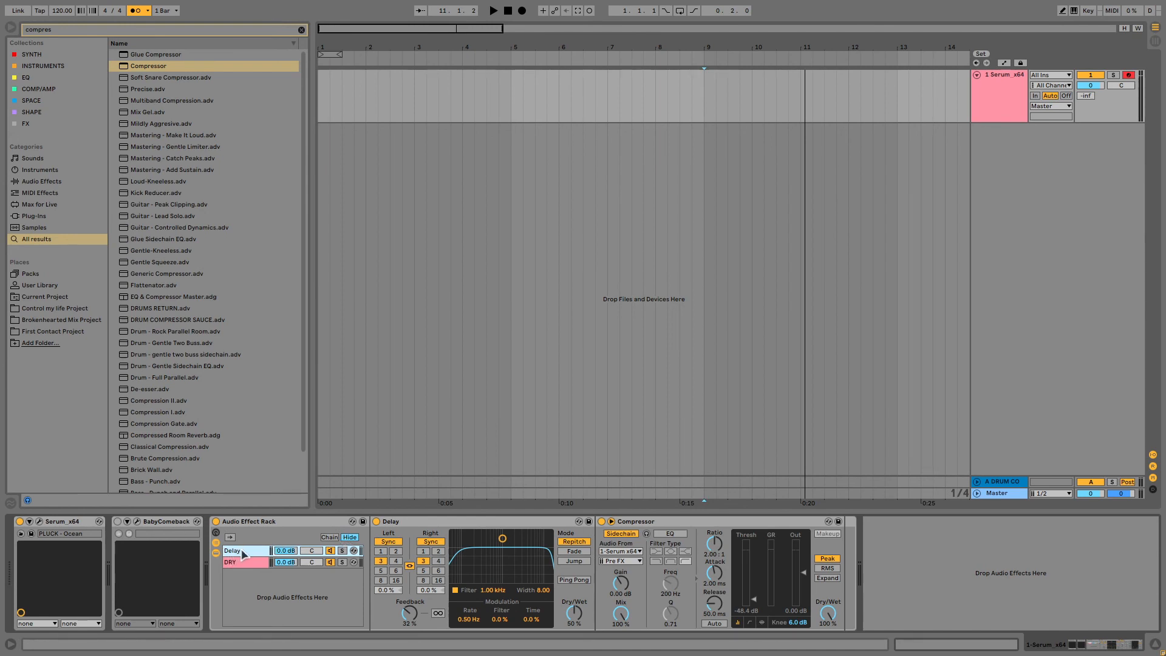
Set the Delay device's Dry/Wet to 100 % and check the devices in the DRY and Delay chains.
click(579, 616)
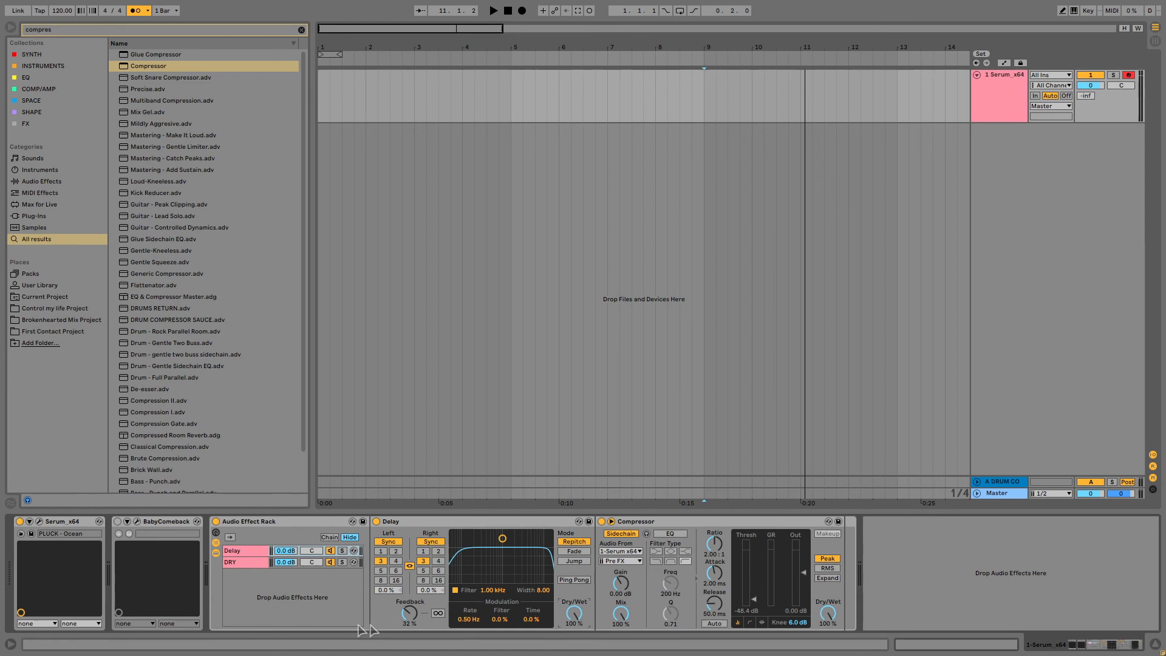
click(249, 563)
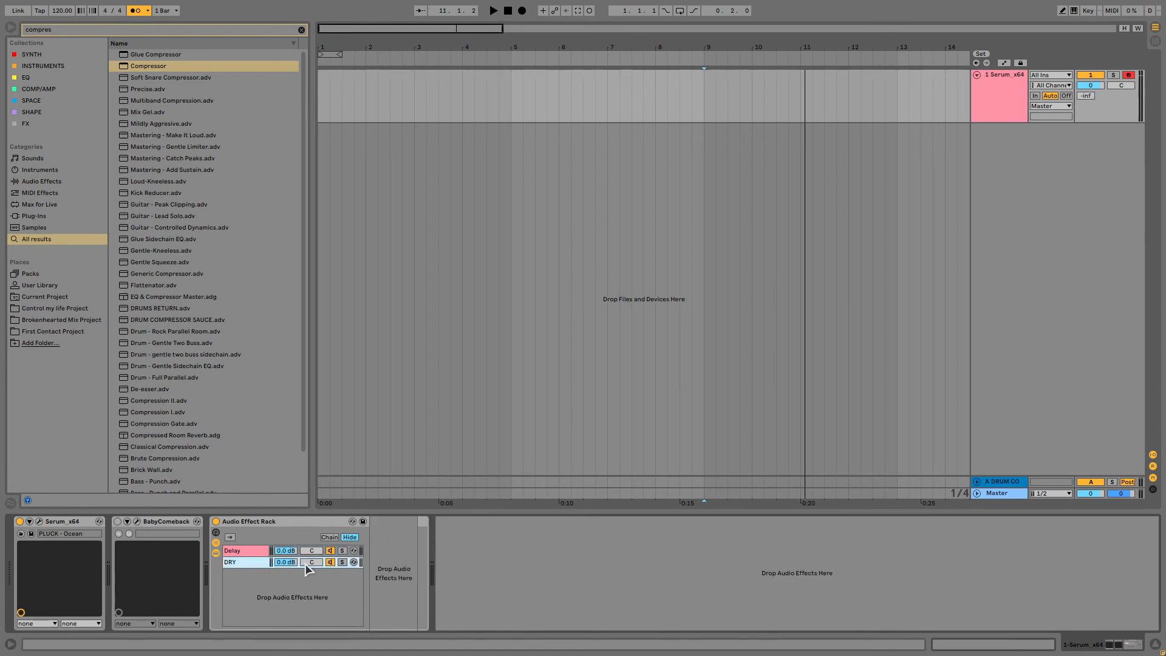
click(240, 553)
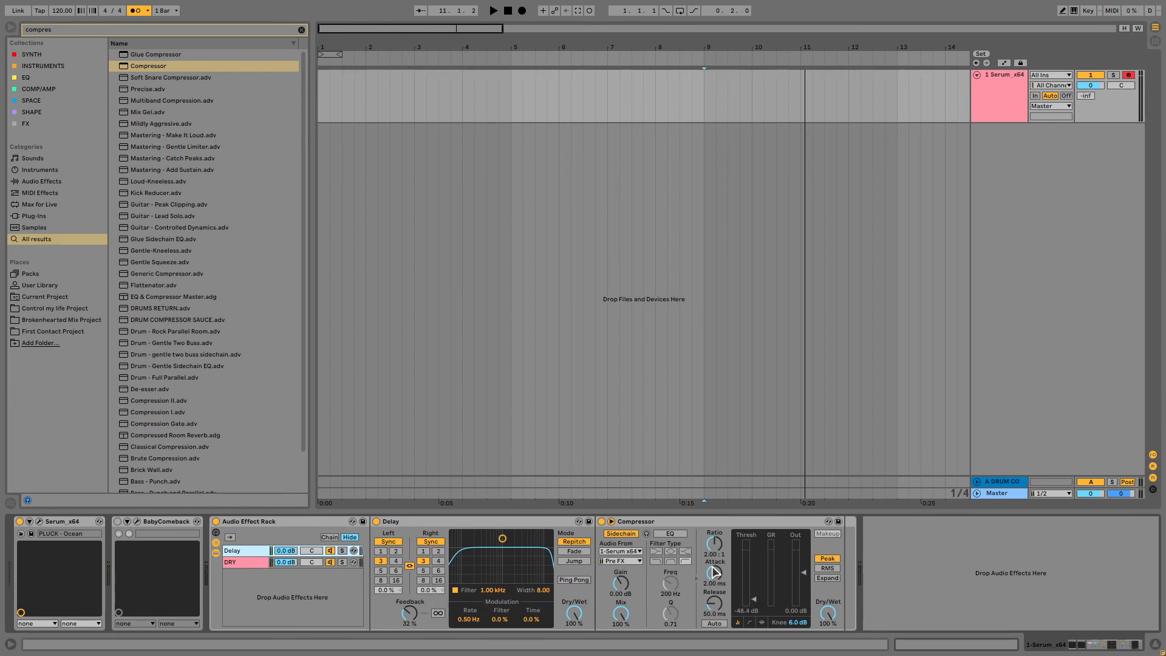
Reset the Compressor's threshold to 0.00 dB and select the whole Audio Effect Rack.
click(724, 523)
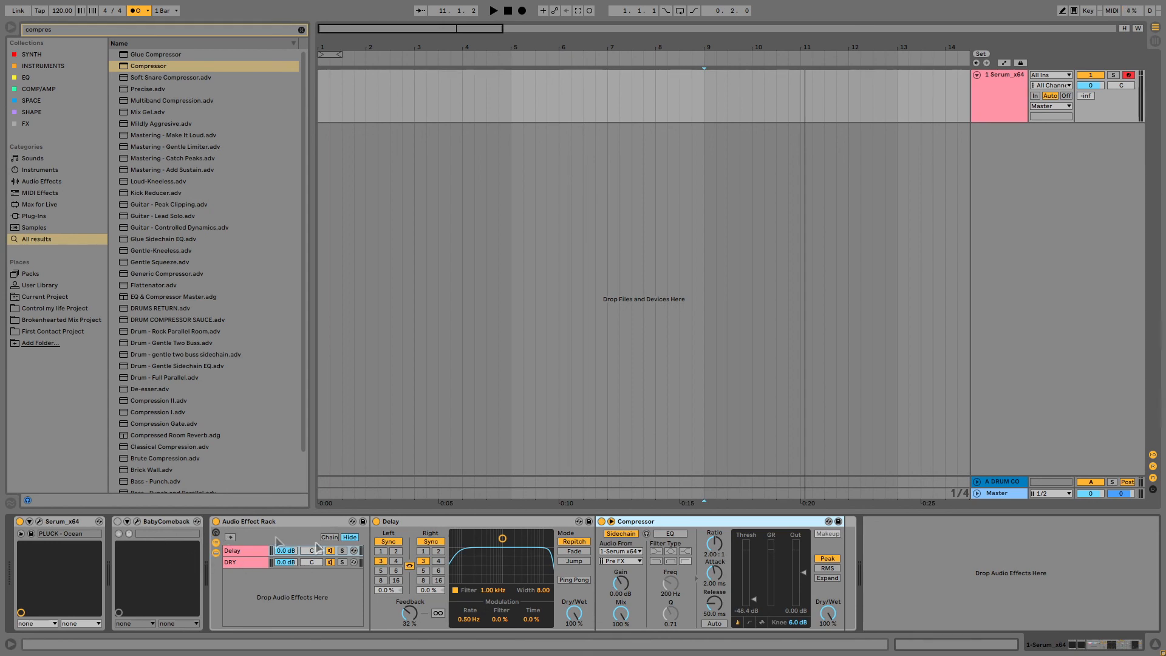
click(754, 604)
key(Delete)
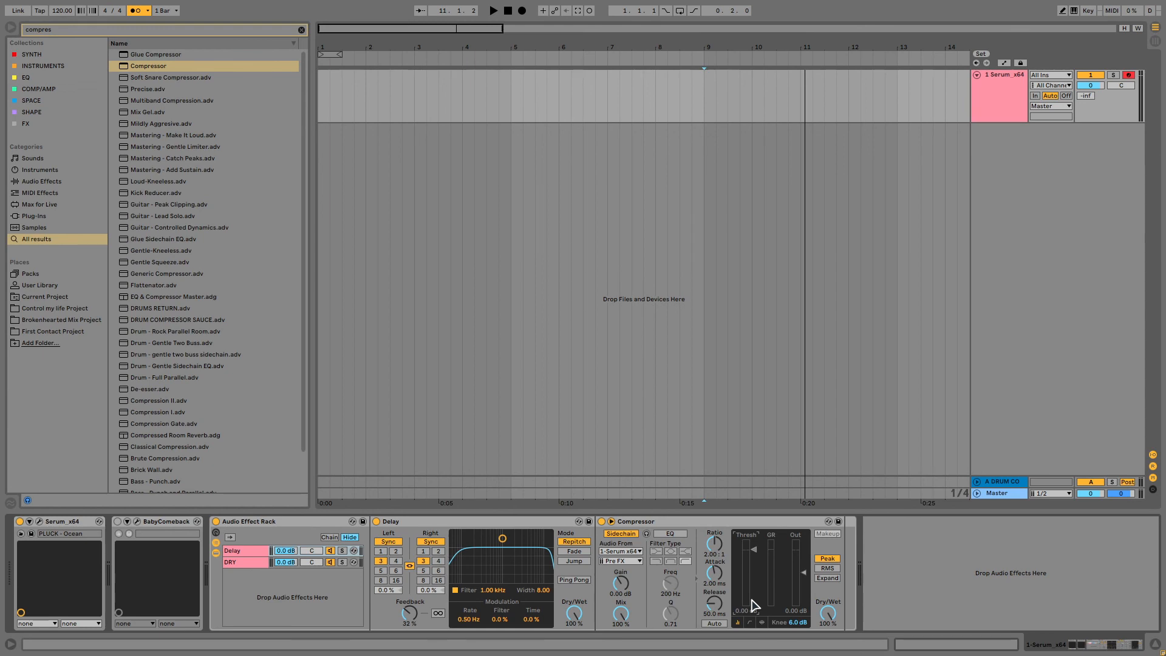
click(298, 526)
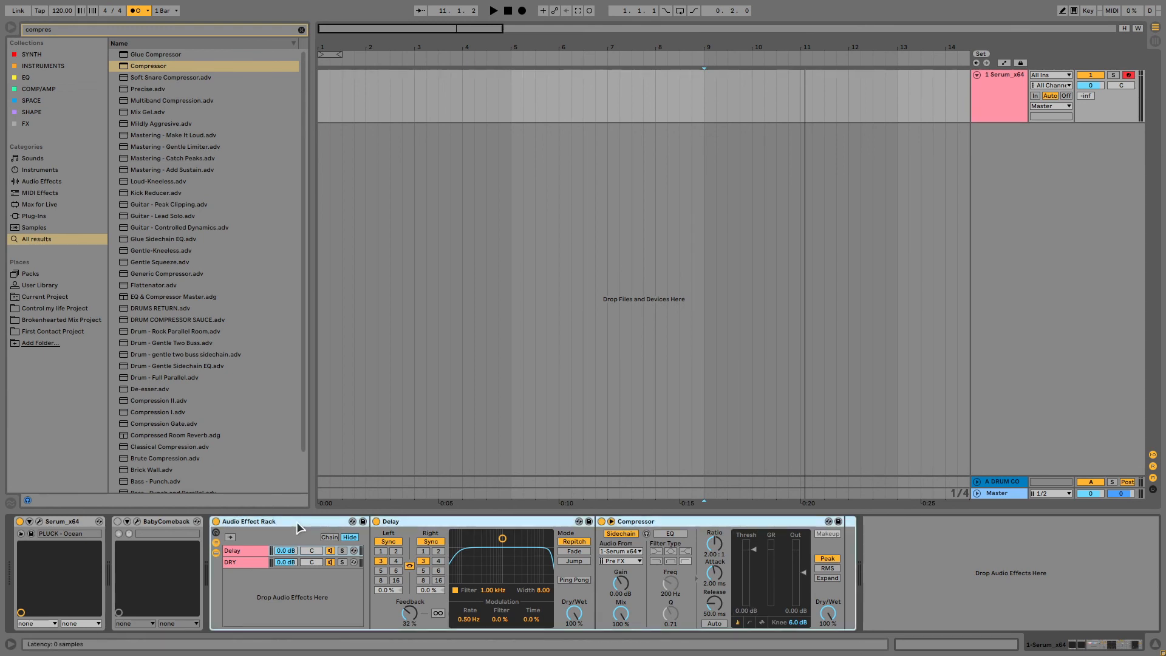